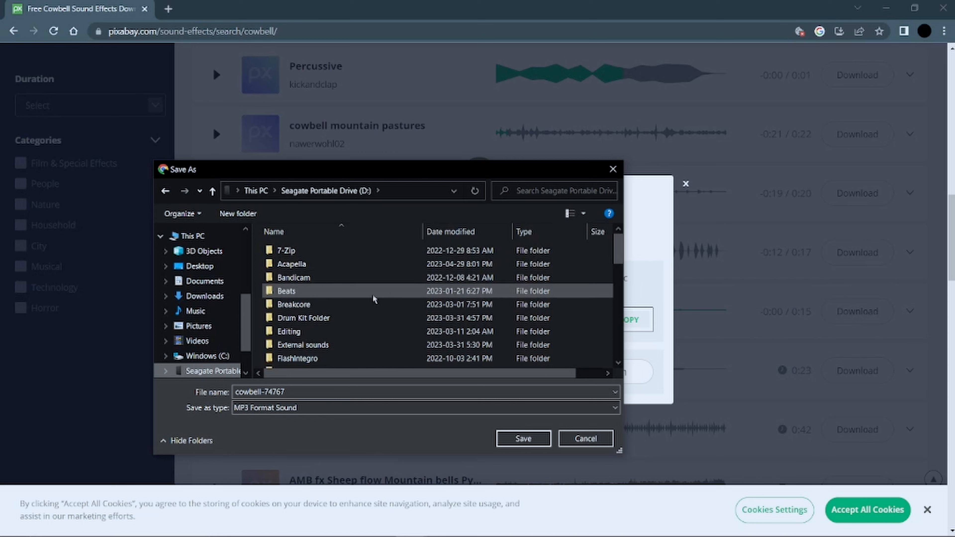
# Create a Percs folder inside External sounds on the Seagate drive and save the cowbell-74767 MP3 in it
pyautogui.doubleClick(334, 345)
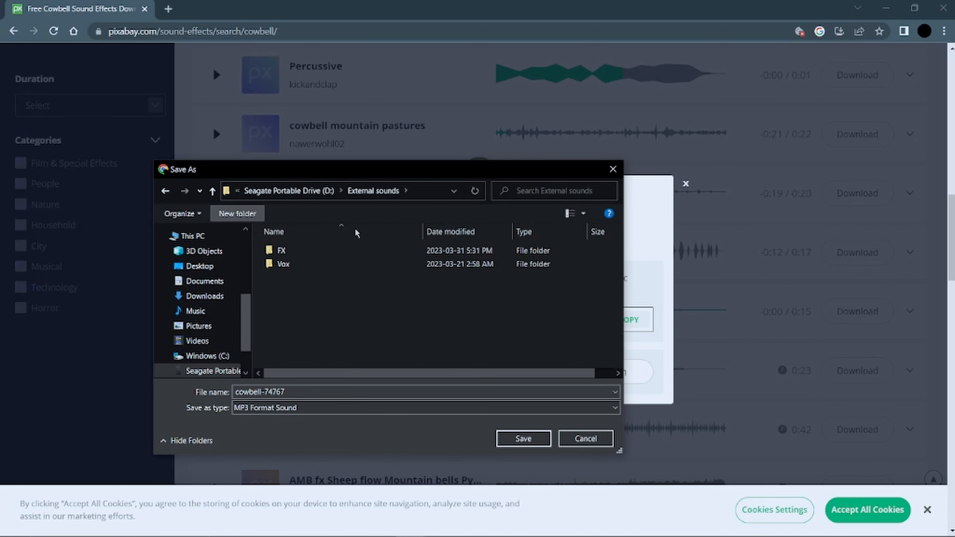
pyautogui.hotkey('ctrl', 'shift', 'n')
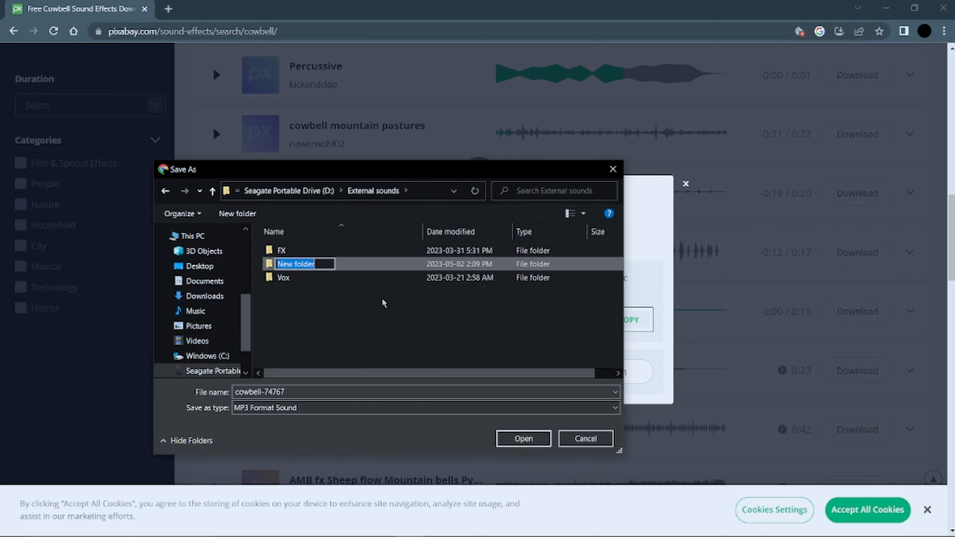
pyautogui.write('Re')
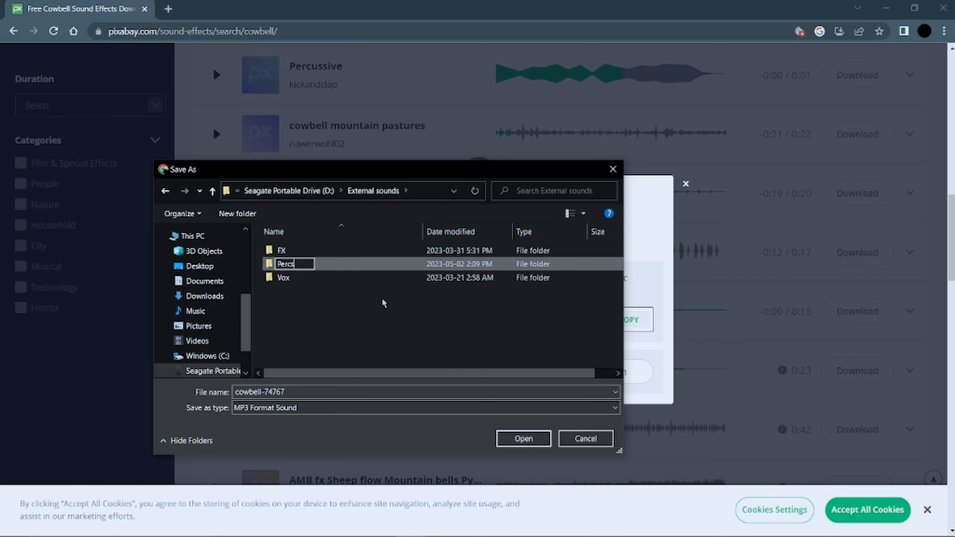
pyautogui.press('Return')
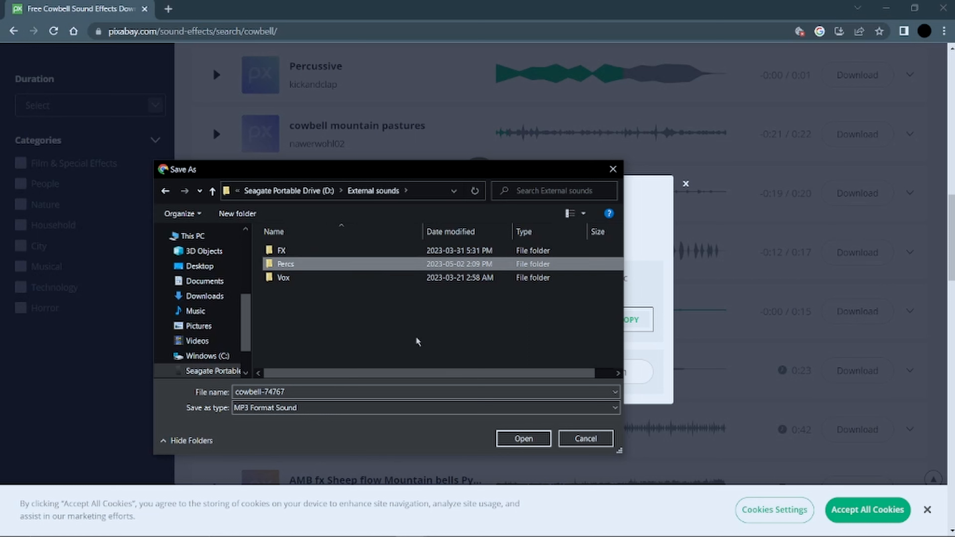
pyautogui.doubleClick(394, 268)
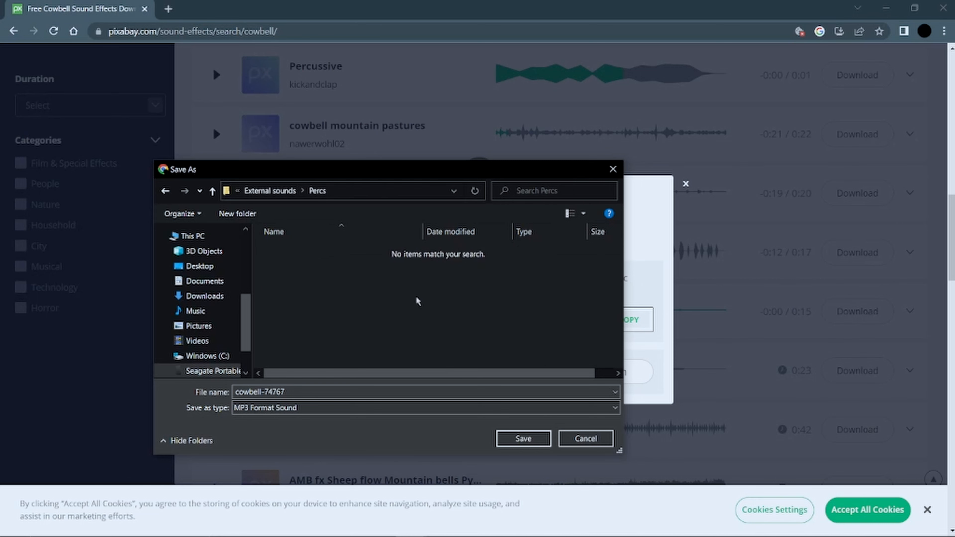
pyautogui.click(522, 439)
pyautogui.click(470, 390)
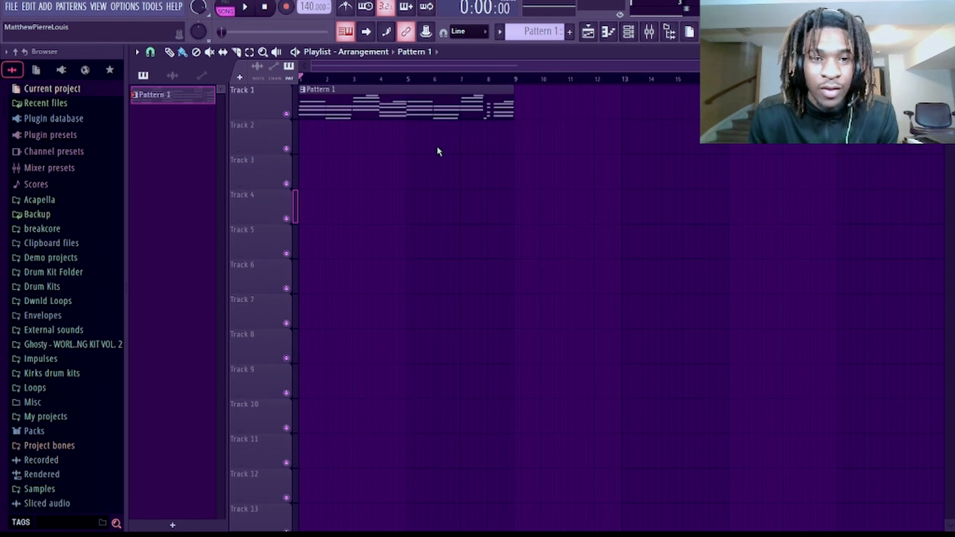
# In FL Studio, place the cowbell-74767 sample from External sounds > Percs at the start of Track 3 in the playlist
pyautogui.scroll(-3, 64, 264)
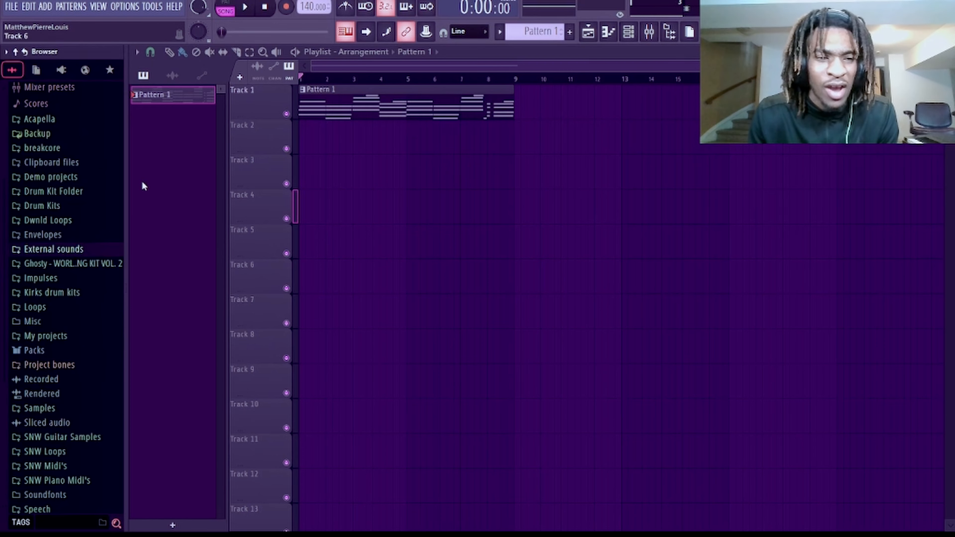
pyautogui.click(40, 250)
pyautogui.click(64, 280)
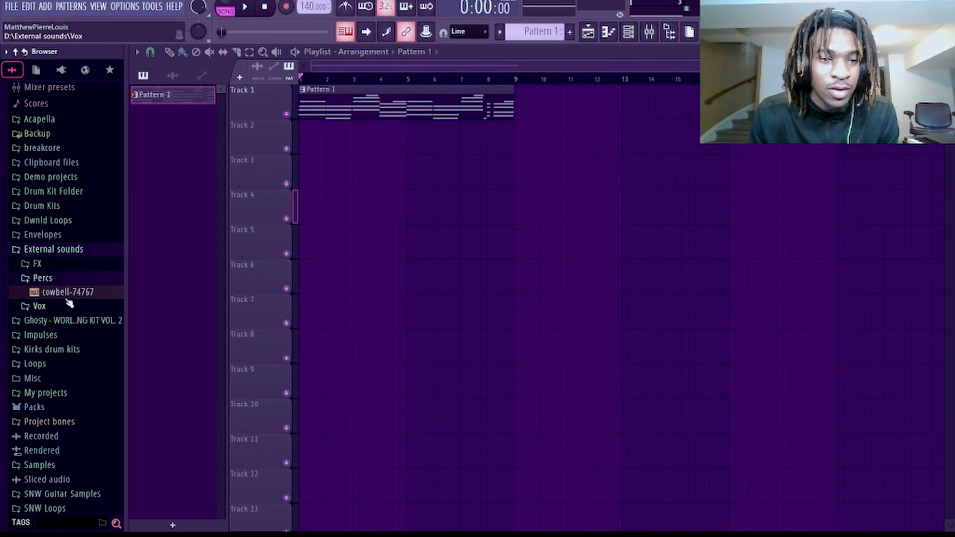
pyautogui.moveTo(64, 292); pyautogui.dragTo(344, 181)
pyautogui.scroll(4, 309, 217)
pyautogui.scroll(1, 301, 184)
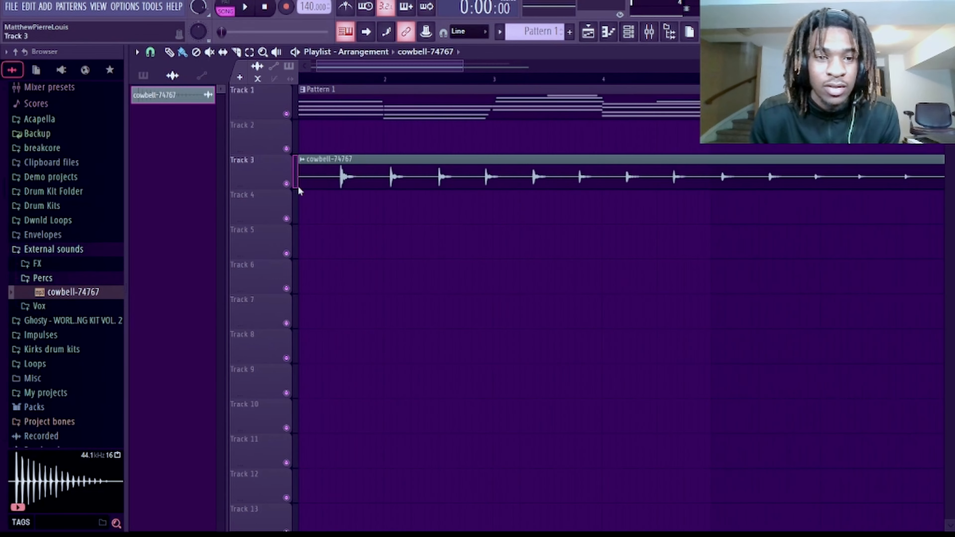
# Solo Track 3 and play back the cowbell clip's first few hits
pyautogui.keyDown('ctrl'); pyautogui.click(286, 184); pyautogui.keyUp('ctrl')
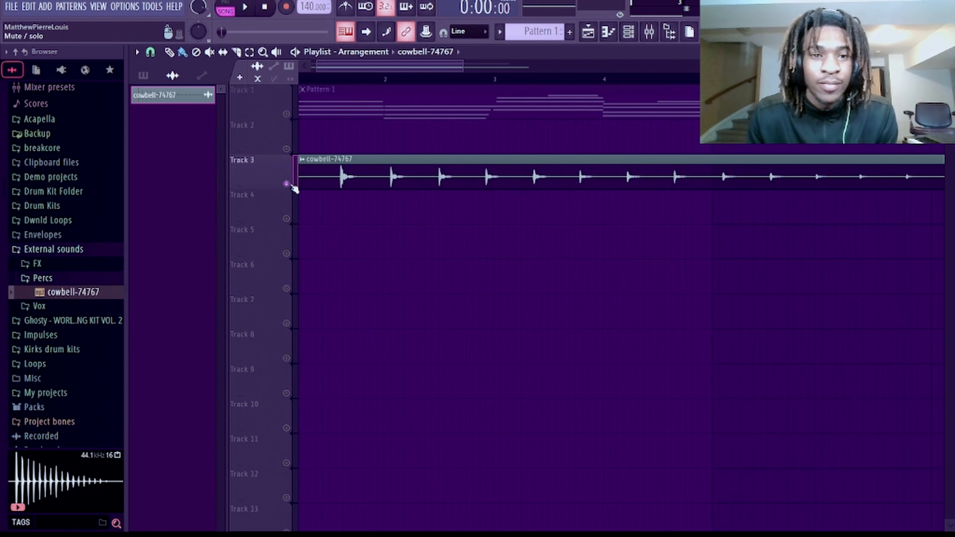
pyautogui.click(336, 78)
pyautogui.press('space')
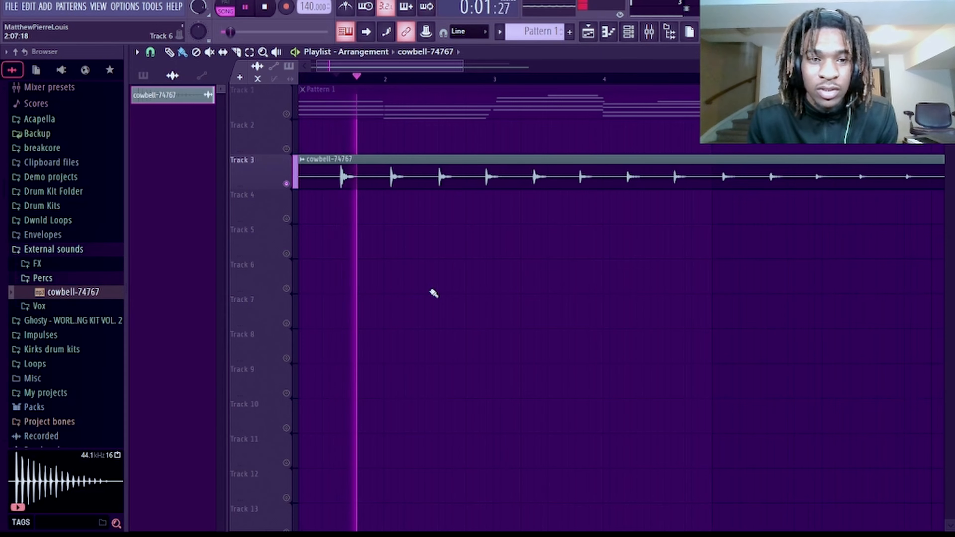
pyautogui.scroll(-1, 409, 239)
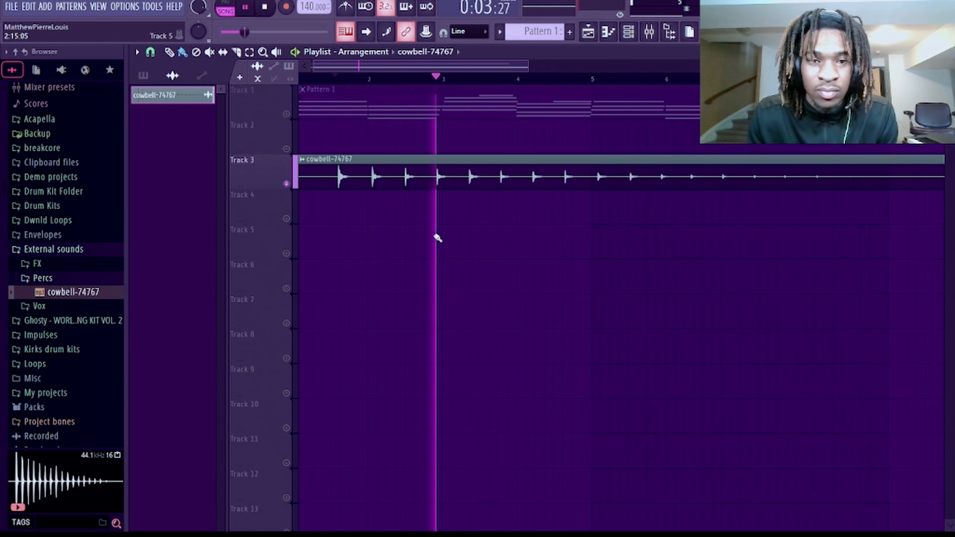
pyautogui.press('space')
# Slice the cowbell clip right before one hit and keep that single hit at the start of Track 2
pyautogui.scroll(4, 466, 167)
pyautogui.scroll(-2, 465, 165)
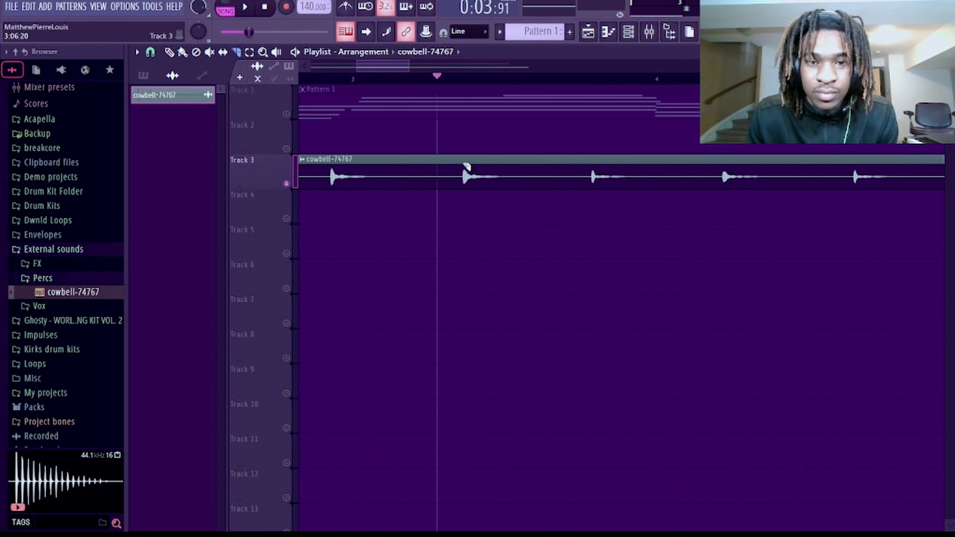
pyautogui.scroll(4, 468, 164)
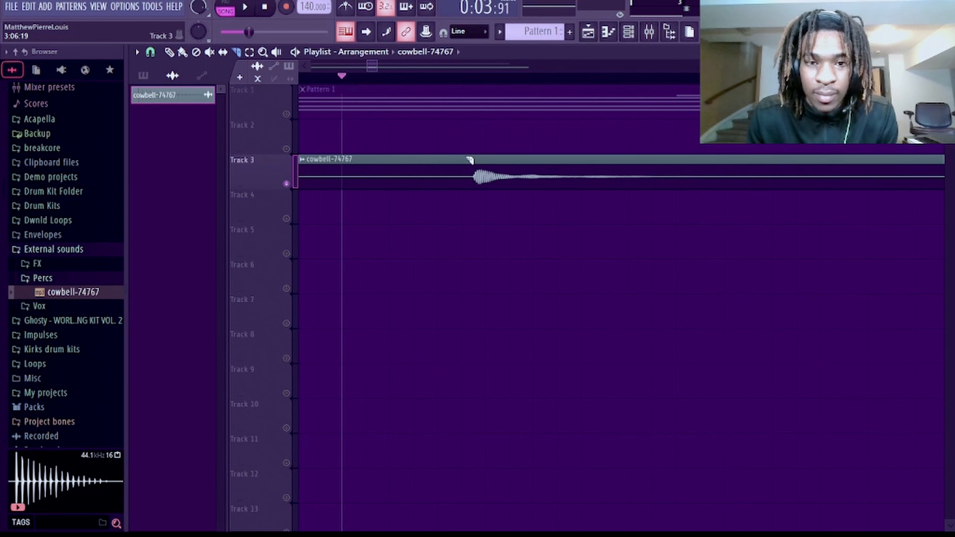
pyautogui.moveTo(468, 206); pyautogui.dragTo(467, 220)
pyautogui.scroll(-2, 527, 203)
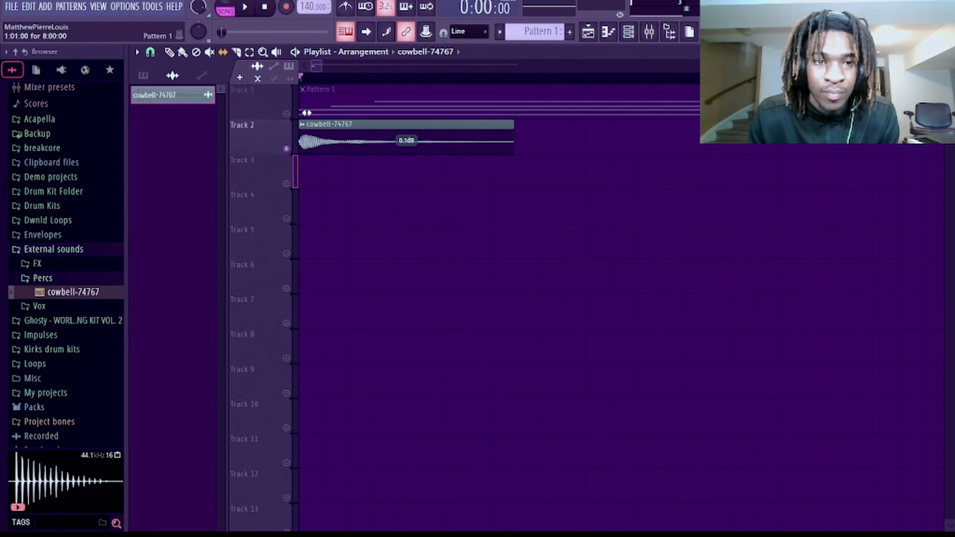
# Trim the Track 2 cowbell hit to 0:02:04, with a gain of -4.8 dB and a fade-out, auditioning the result
pyautogui.press('space')
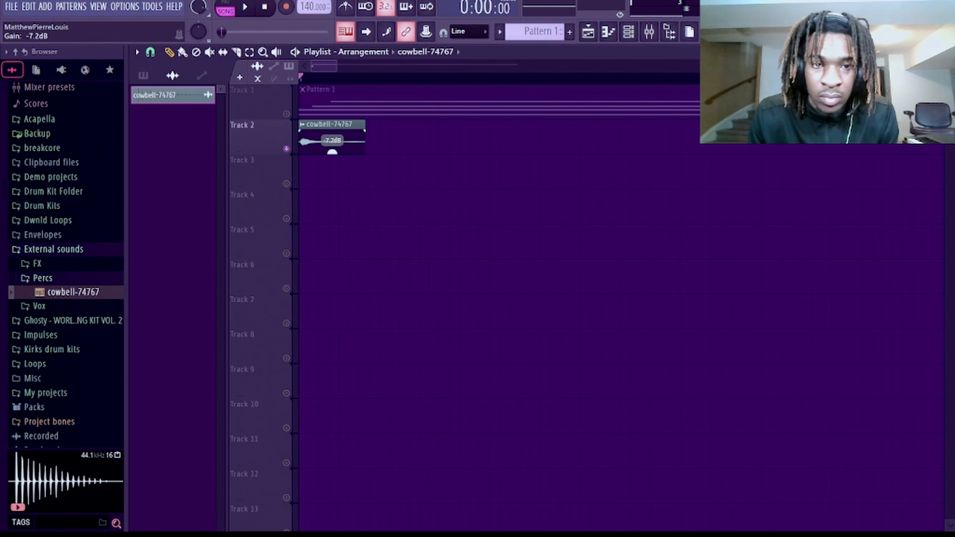
pyautogui.press('space')
pyautogui.moveTo(332, 152); pyautogui.dragTo(386, 140)
pyautogui.press('space')
pyautogui.press('space')
pyautogui.press('space')
pyautogui.press('space')
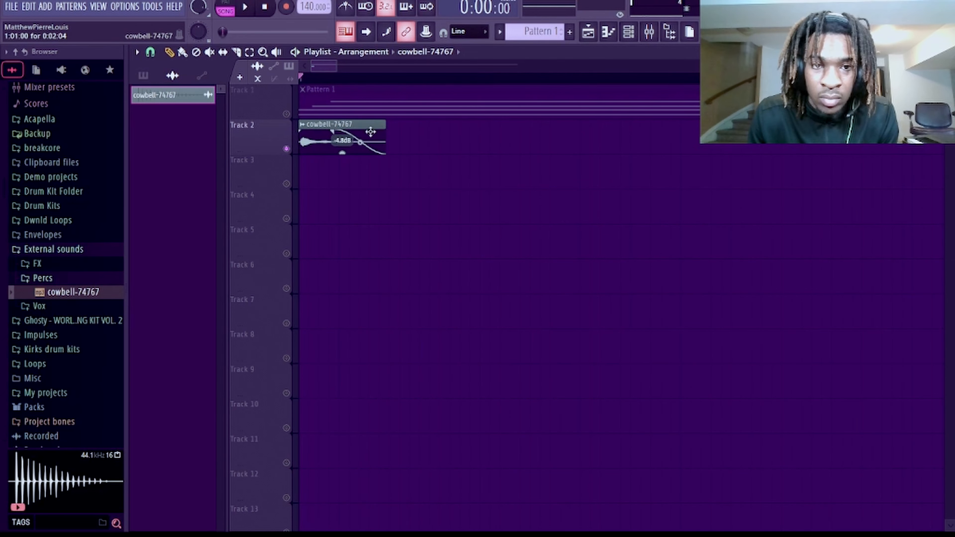
pyautogui.press('space')
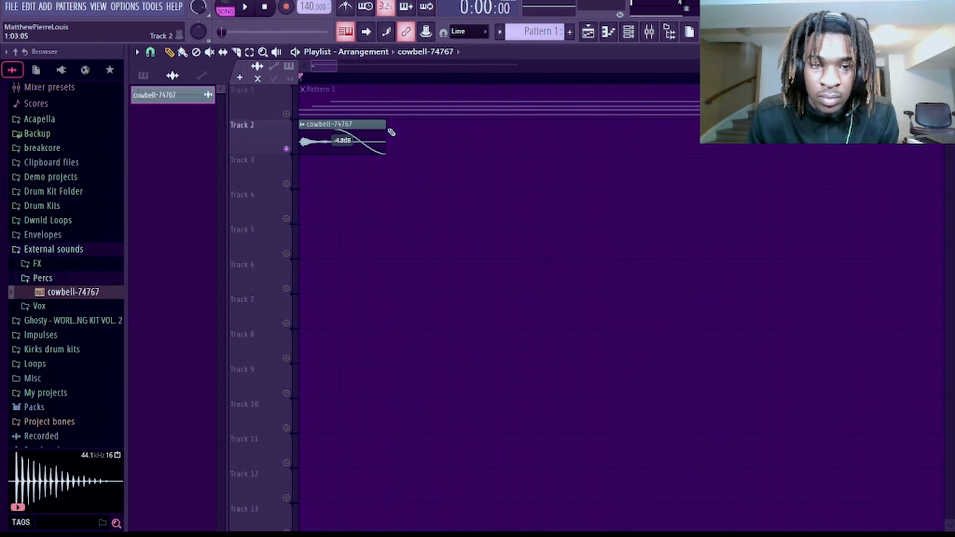
# Place two cowbell hits per bar on Track 2, on the third and seventh steps, across the eight bars of Pattern 1
pyautogui.moveTo(314, 139); pyautogui.dragTo(369, 138)
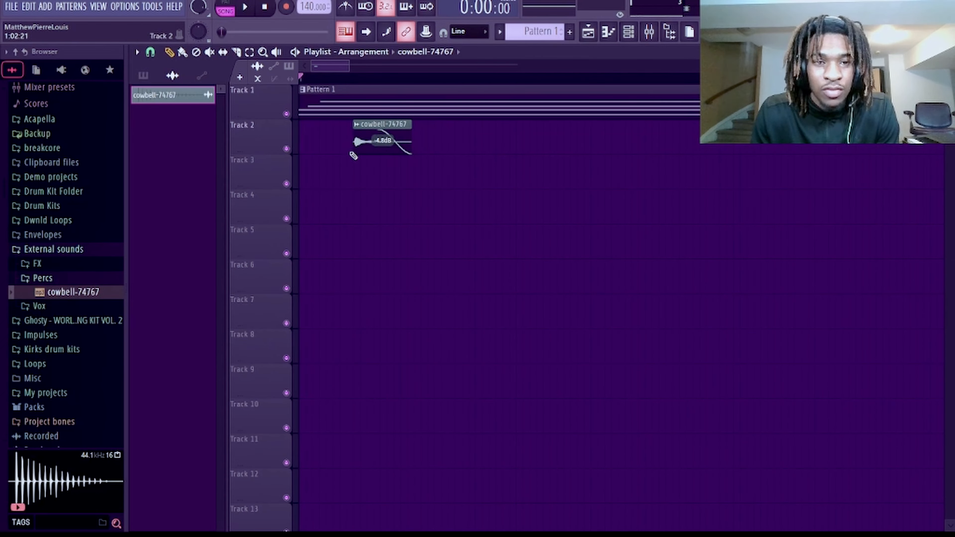
pyautogui.press('space')
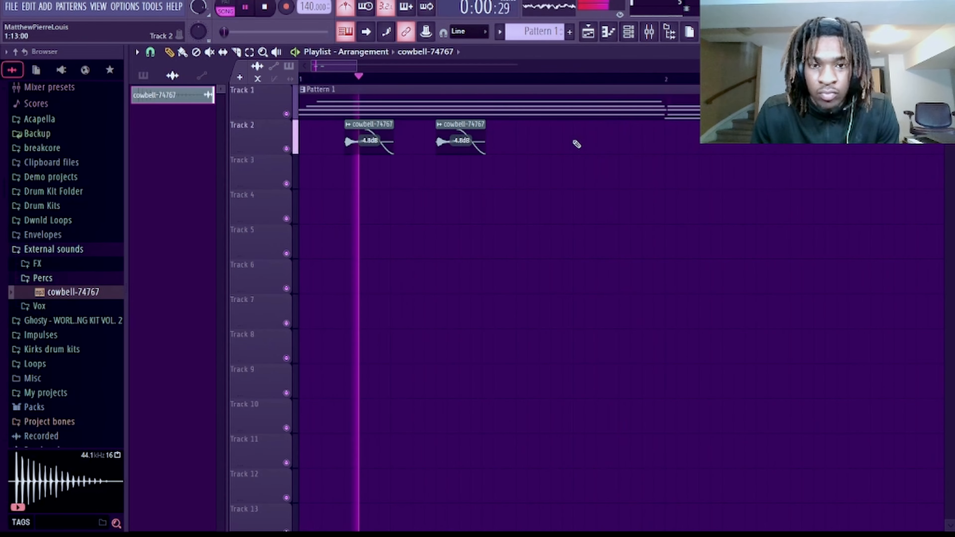
pyautogui.scroll(-3, 534, 143)
pyautogui.scroll(2, 494, 141)
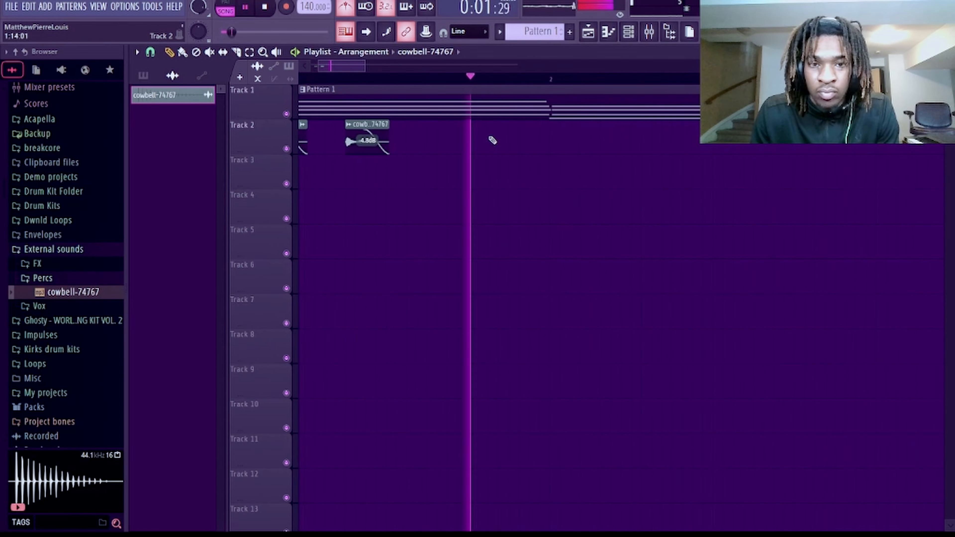
pyautogui.click(608, 141)
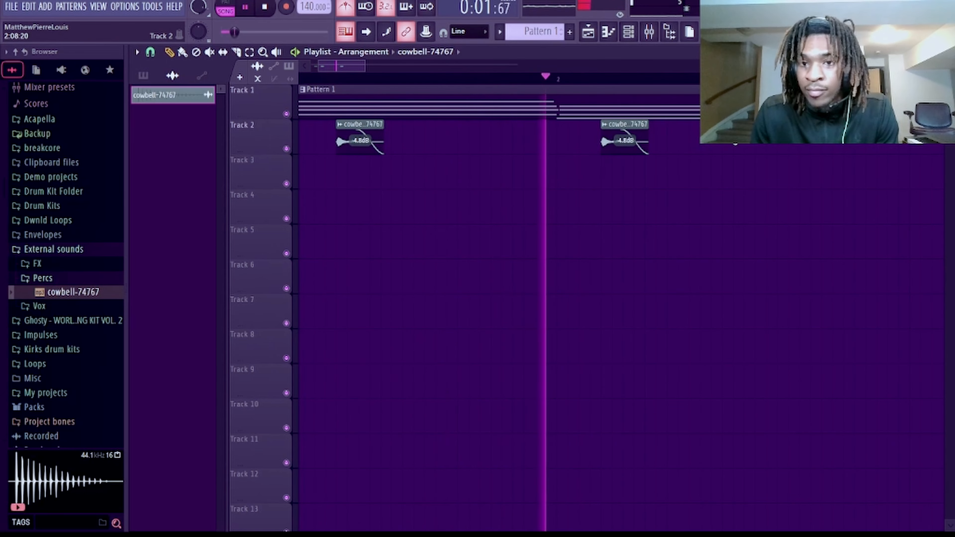
pyautogui.click(740, 139)
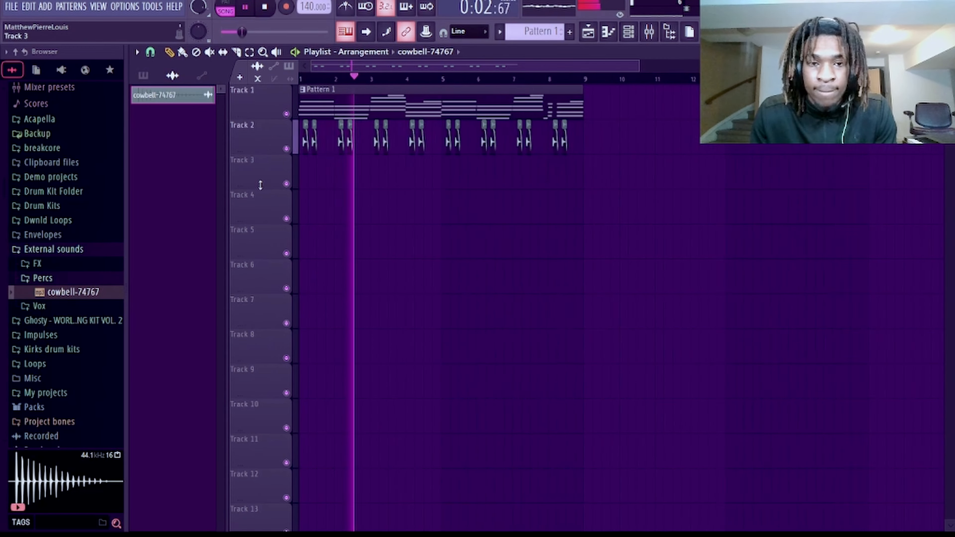
# Set the pitch shift of the cowbell-74767 audio clip to -100 cents and close its settings
pyautogui.scroll(8, 260, 184)
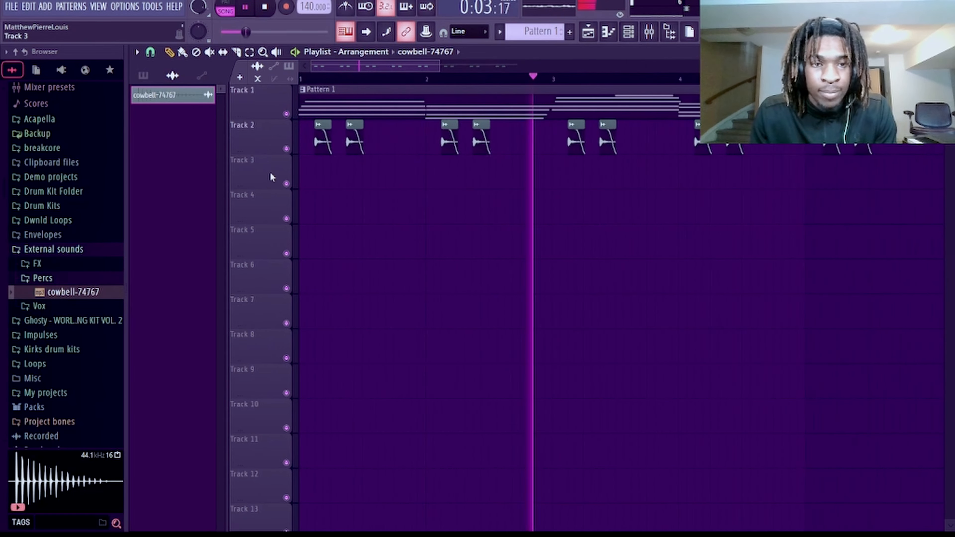
pyautogui.doubleClick(363, 142)
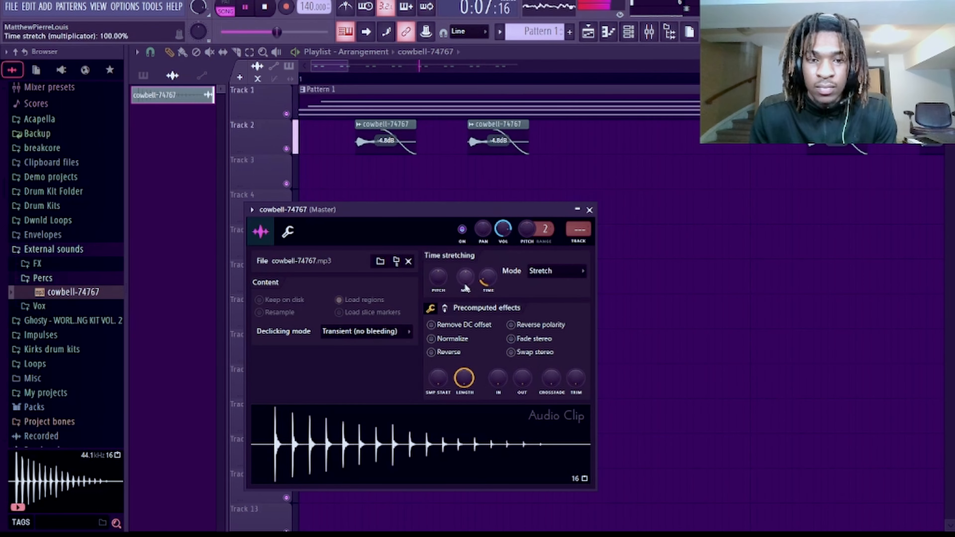
pyautogui.moveTo(405, 213); pyautogui.dragTo(473, 149)
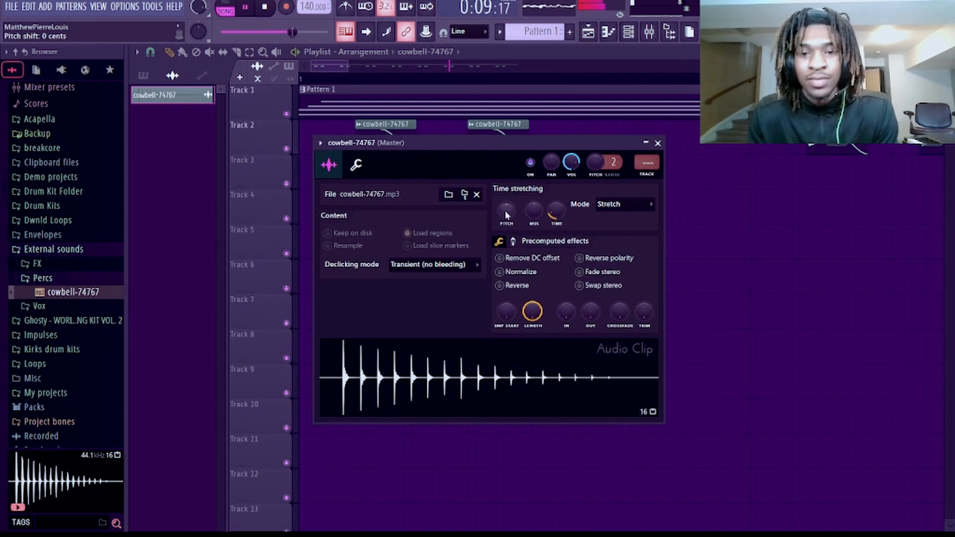
pyautogui.scroll(-2, 505, 217)
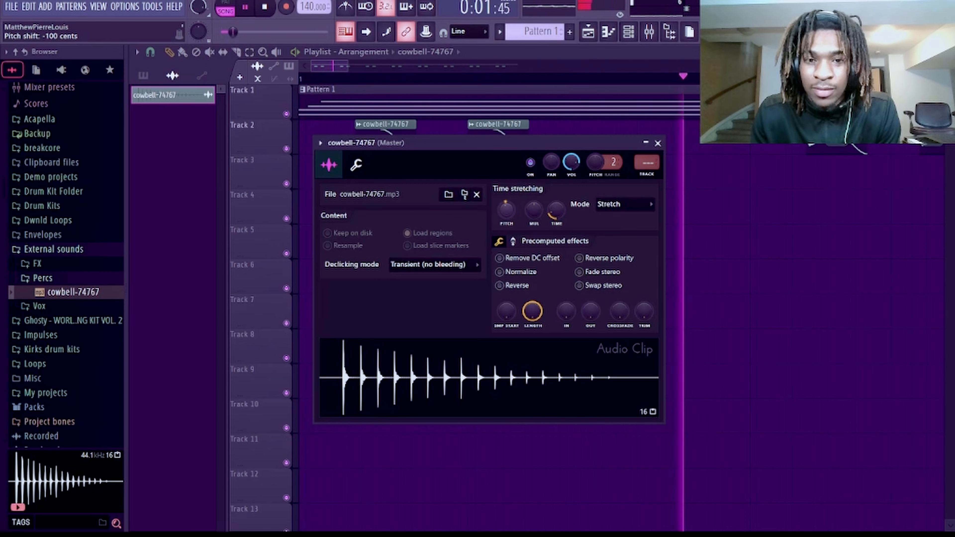
pyautogui.click(657, 143)
pyautogui.scroll(-3, 520, 188)
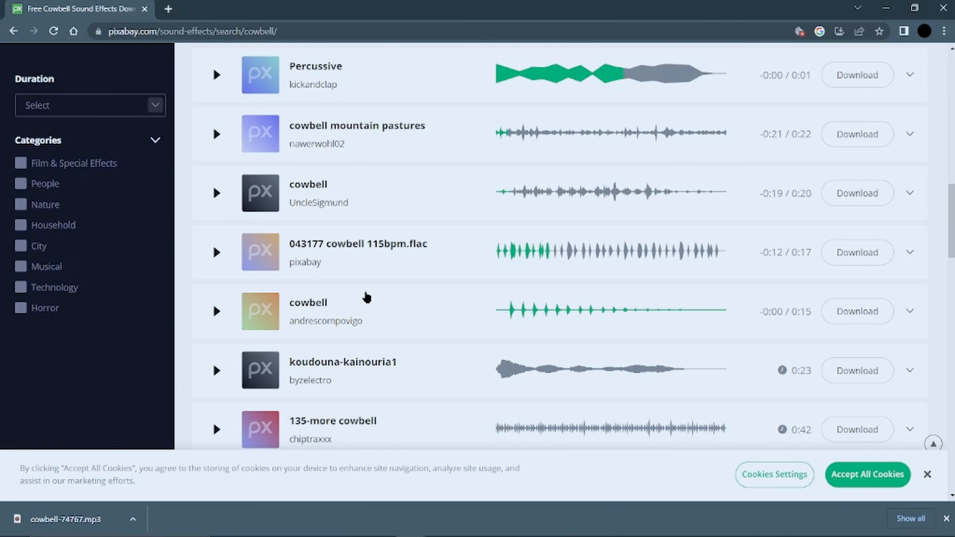
# Switch to the browser, leave the Pixabay cowbell page, and search Google for "hihat loops mp3"
pyautogui.click(946, 519)
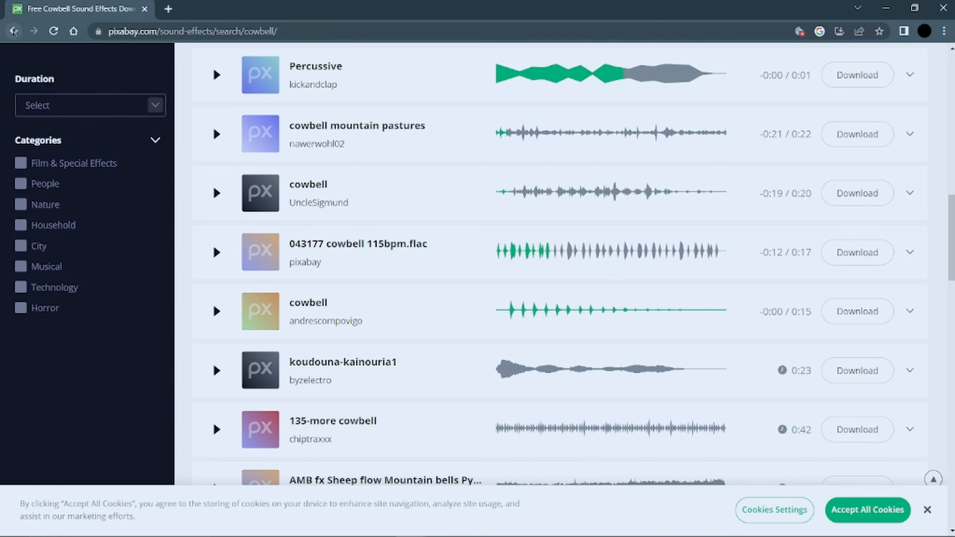
pyautogui.click(14, 31)
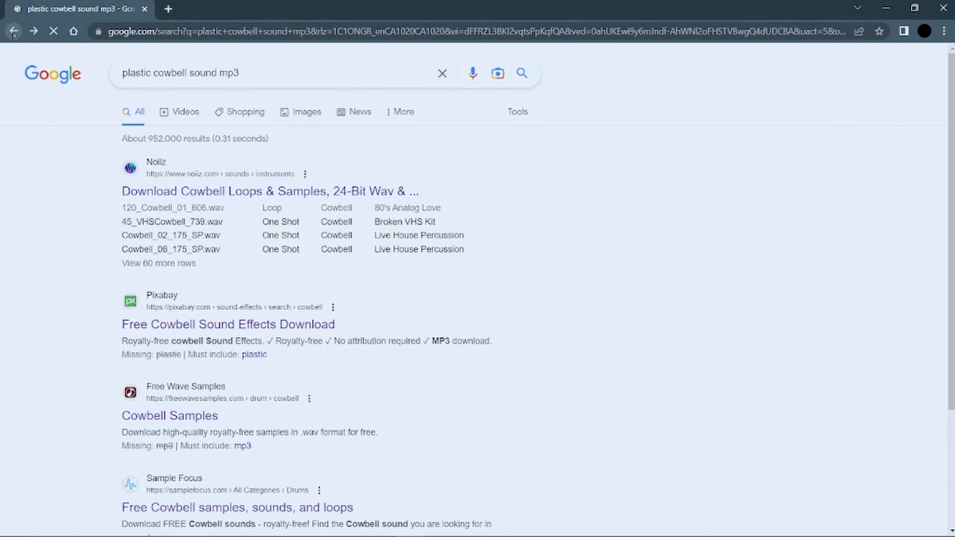
pyautogui.moveTo(218, 73); pyautogui.dragTo(121, 73)
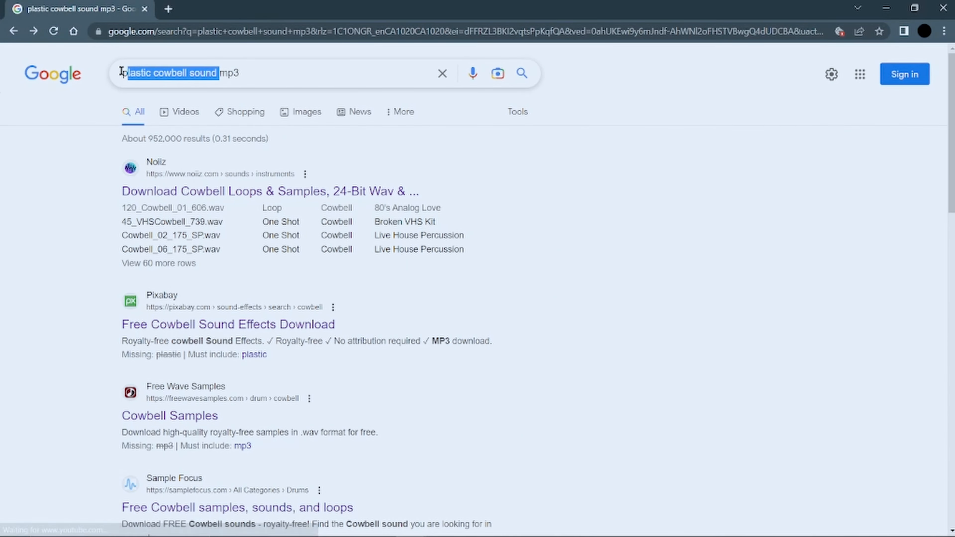
pyautogui.write('hihat lo')
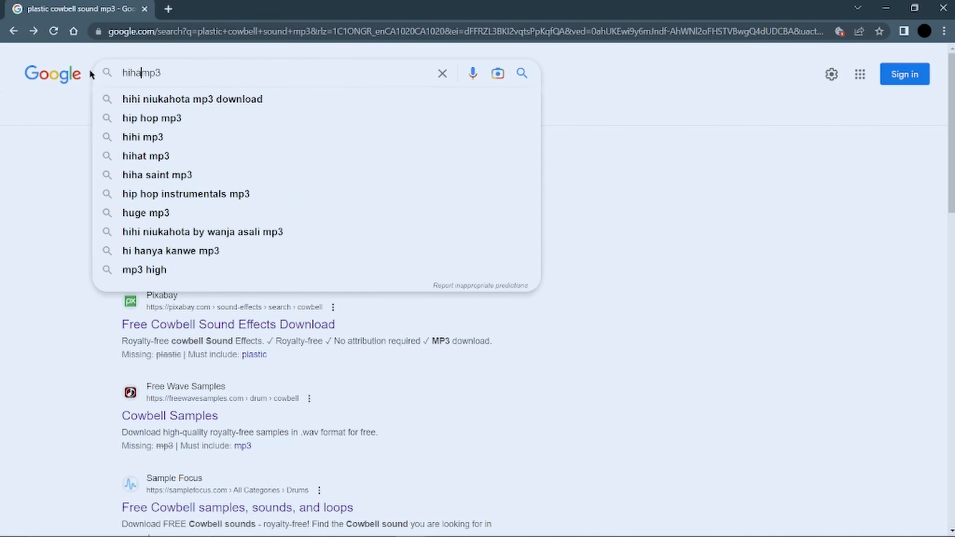
pyautogui.write('ops')
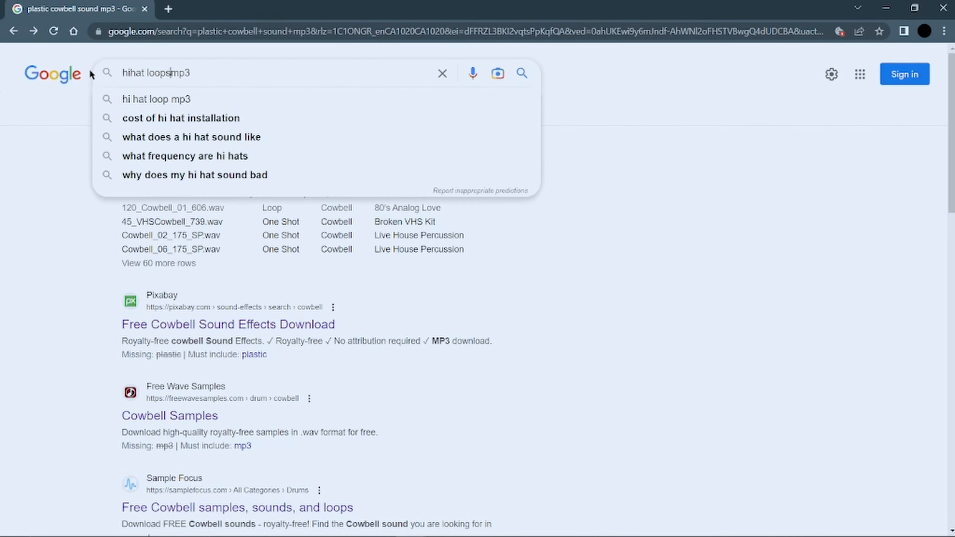
pyautogui.press('Return')
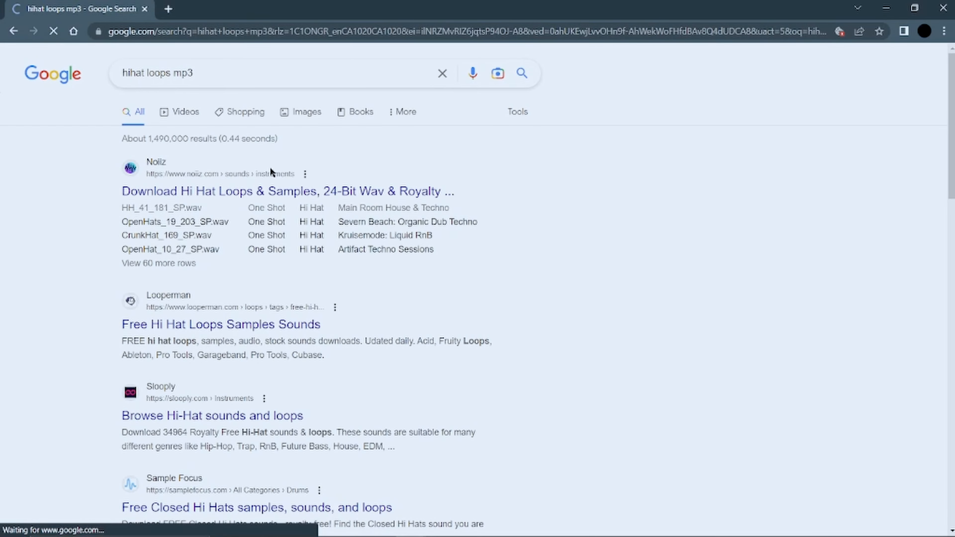
pyautogui.scroll(-2, 259, 248)
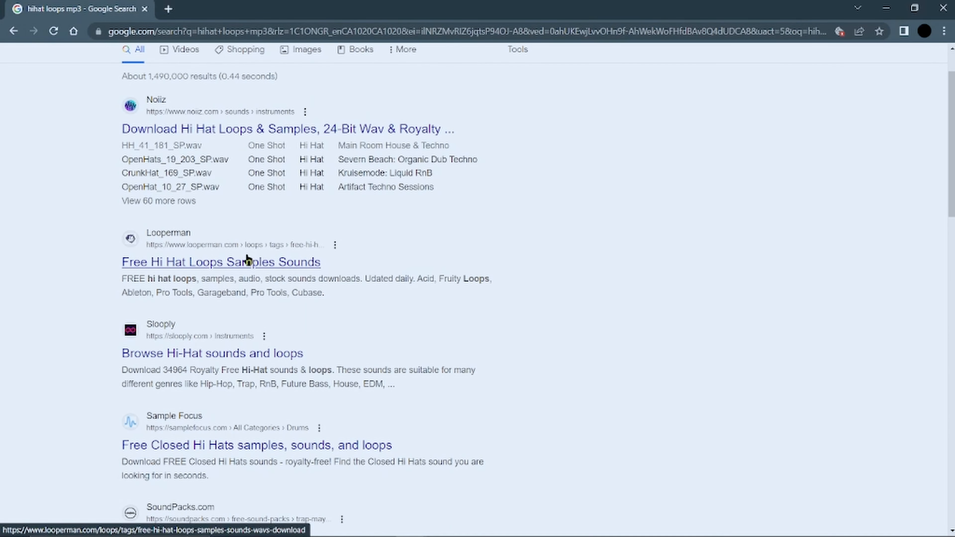
# Open Looperman's Free Hi Hat Loops page and preview the Noir Hat - KCIF loop
pyautogui.scroll(-1, 247, 260)
pyautogui.scroll(1, 220, 250)
pyautogui.click(222, 259)
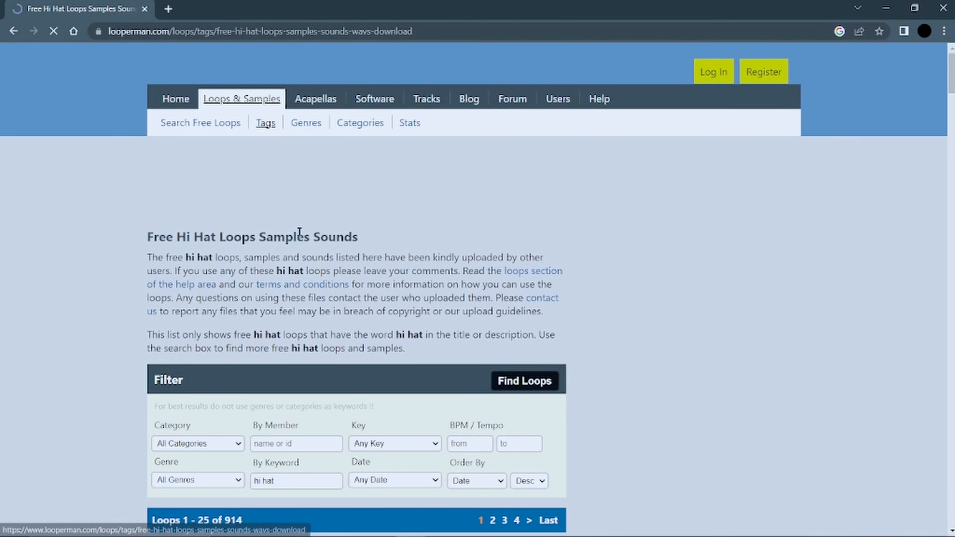
pyautogui.scroll(-8, 393, 279)
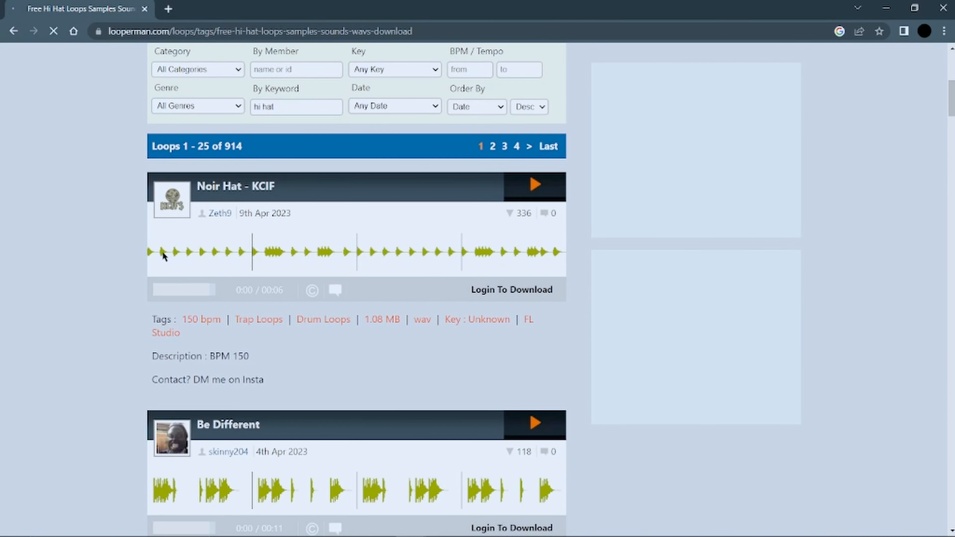
pyautogui.click(528, 185)
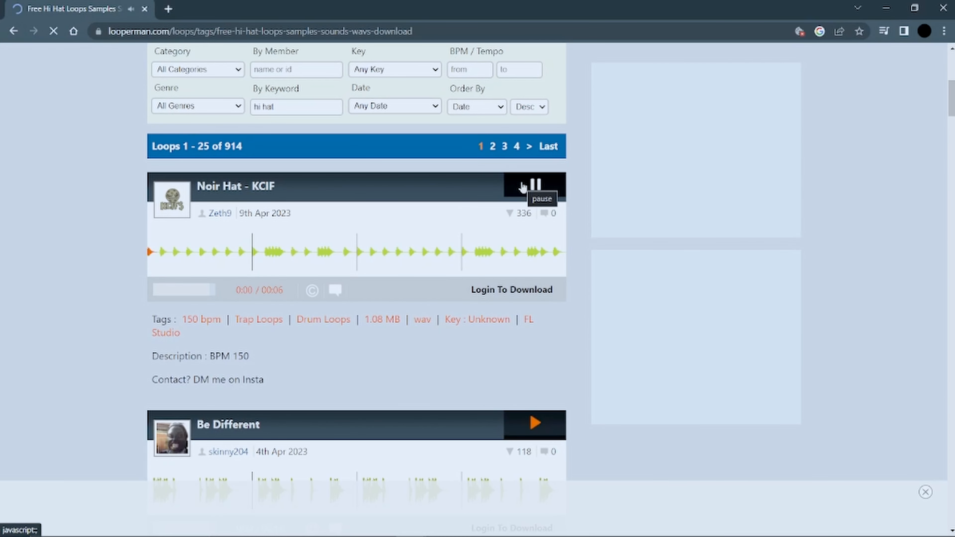
pyautogui.scroll(-2, 523, 188)
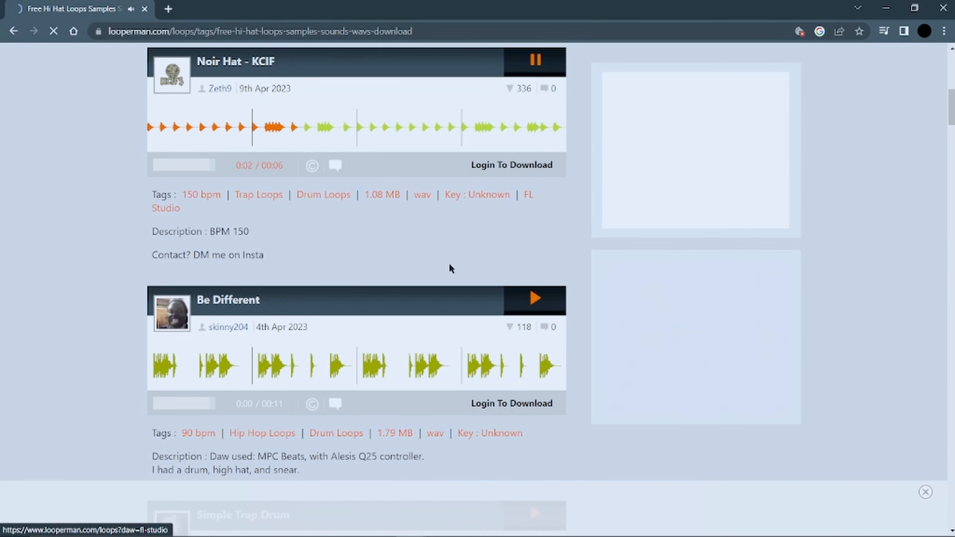
pyautogui.click(537, 64)
# Preview the Be Different and Simple Trap Drum loops, and return to the Google search results
pyautogui.click(528, 305)
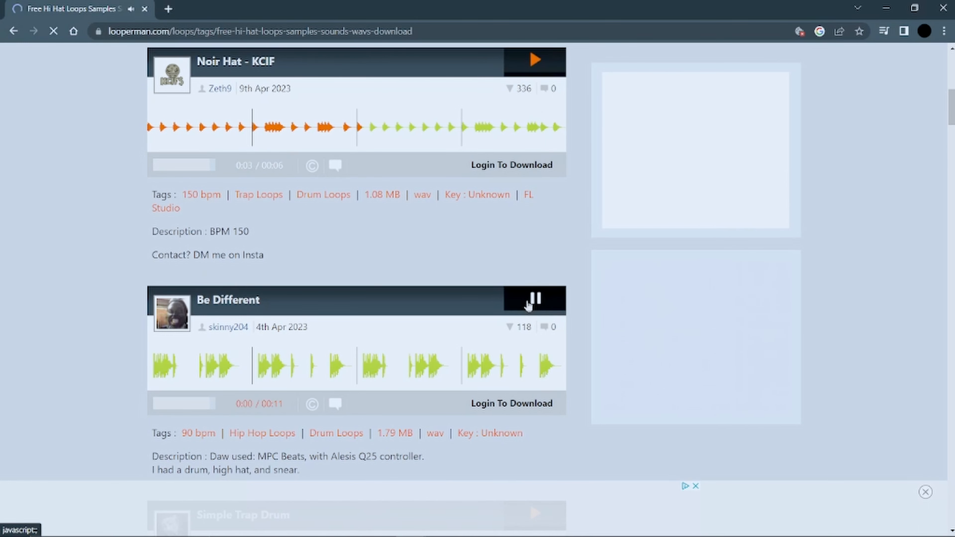
pyautogui.click(528, 305)
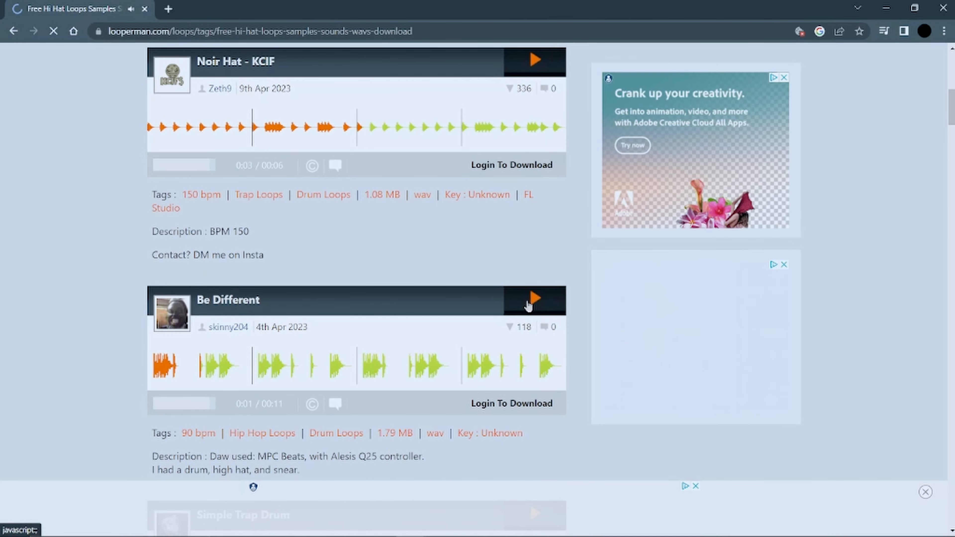
pyautogui.scroll(-5, 530, 301)
pyautogui.click(535, 201)
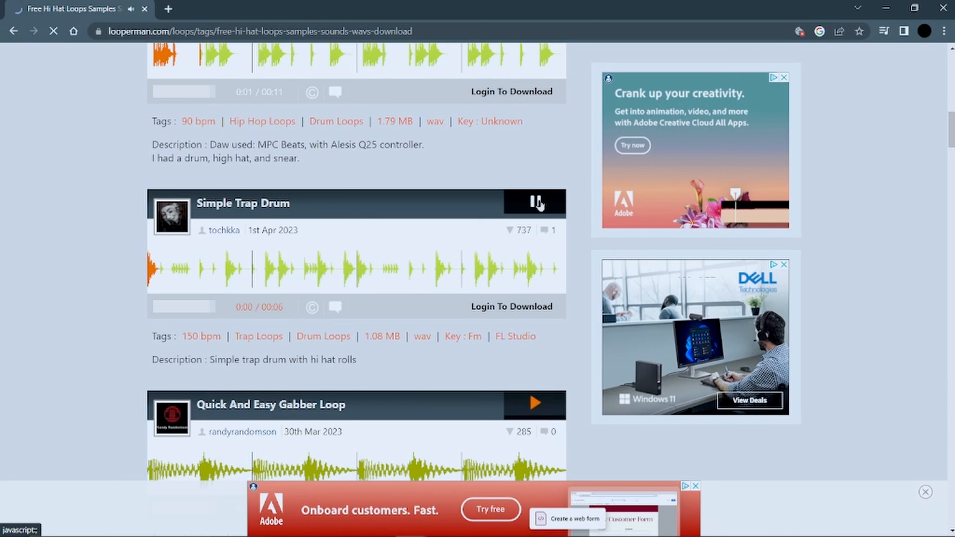
pyautogui.scroll(-1, 544, 220)
pyautogui.click(536, 140)
pyautogui.hotkey('alt', 'Left')
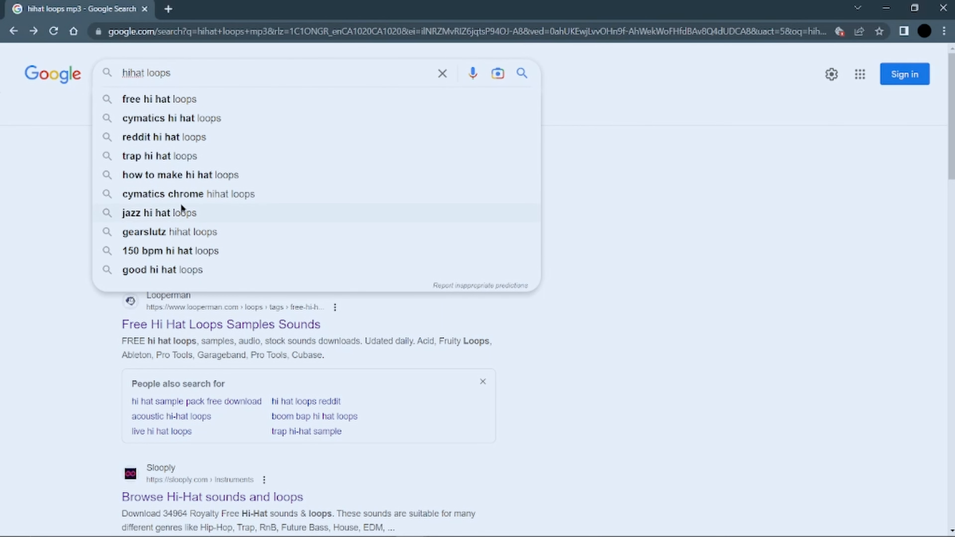
# Search Google for "jazz hi hat loops" and open Looperman's Free Jazz Hi Hat Loops page
pyautogui.click(182, 212)
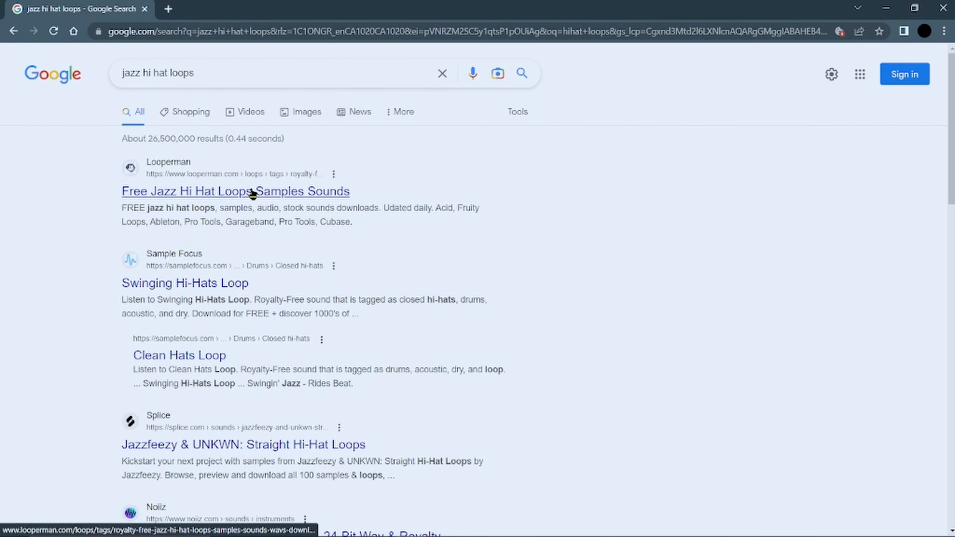
pyautogui.click(252, 193)
pyautogui.scroll(-5, 261, 256)
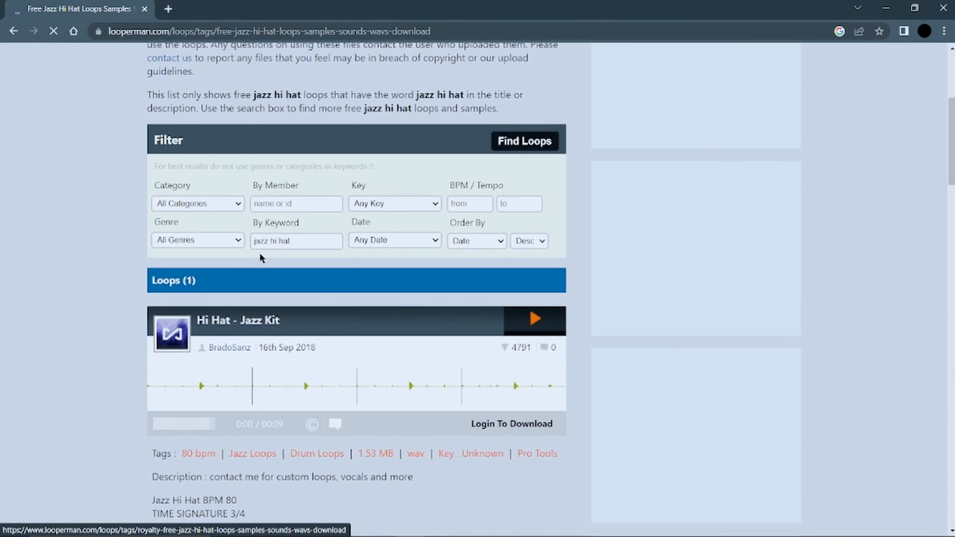
pyautogui.scroll(-1, 262, 257)
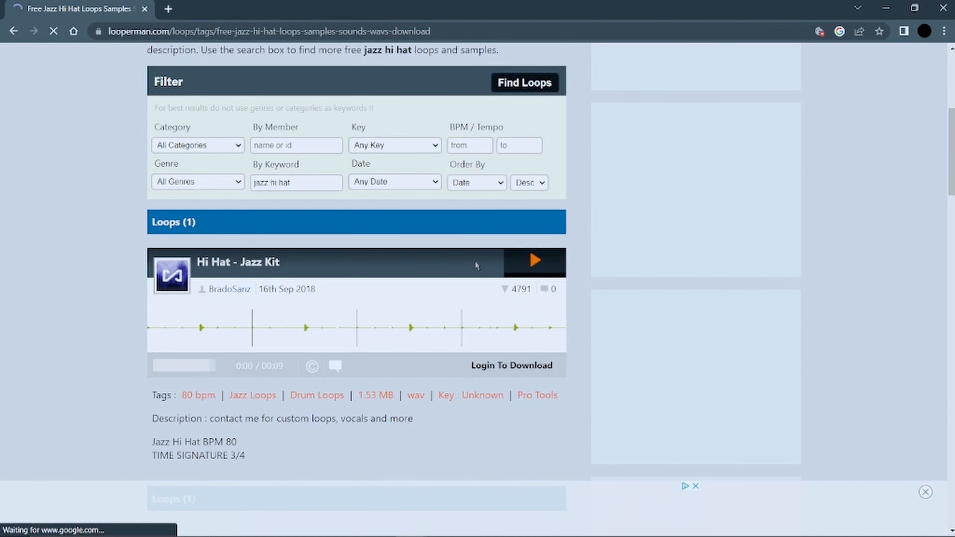
# Preview the Hi Hat - Jazz Kit loop and go back to the jazz hi-hat search results
pyautogui.click(522, 259)
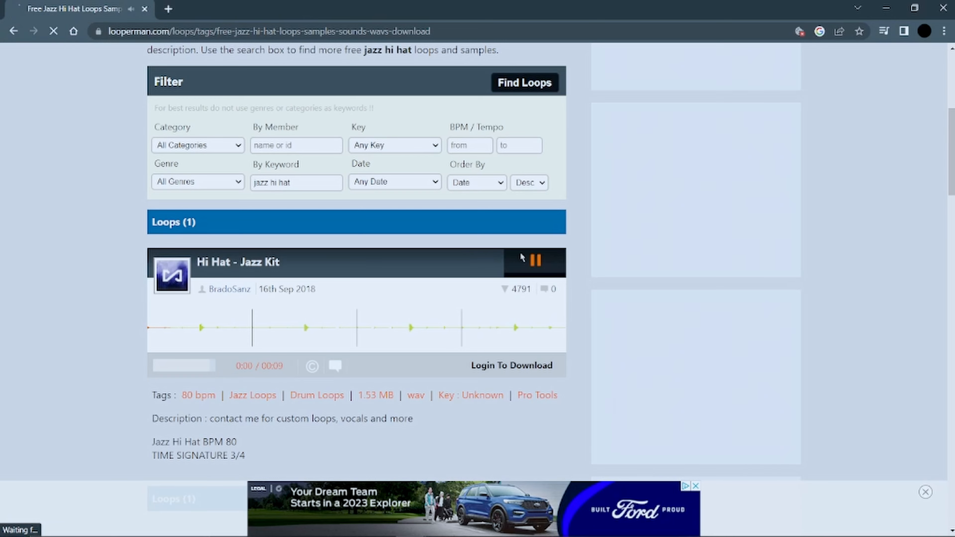
pyautogui.scroll(-6, 524, 263)
pyautogui.scroll(6, 492, 249)
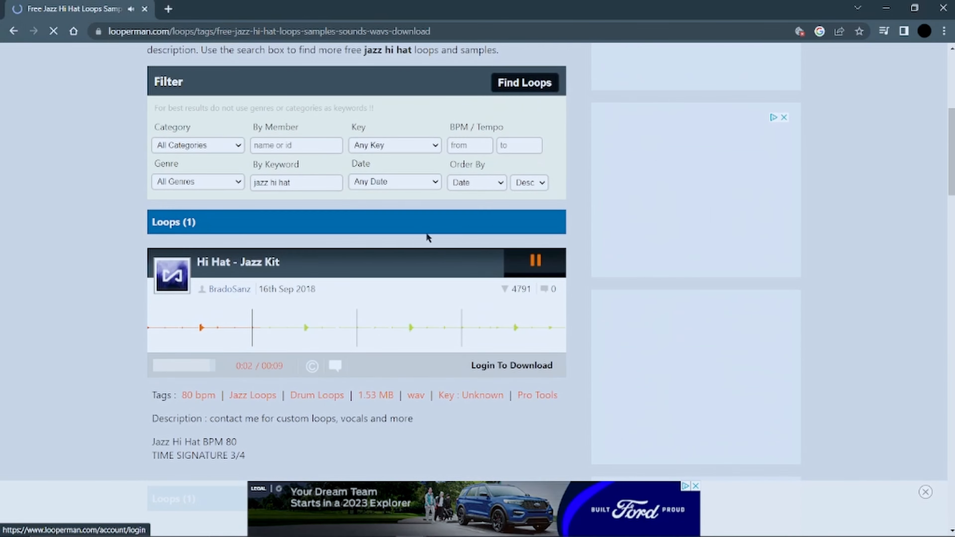
pyautogui.click(12, 33)
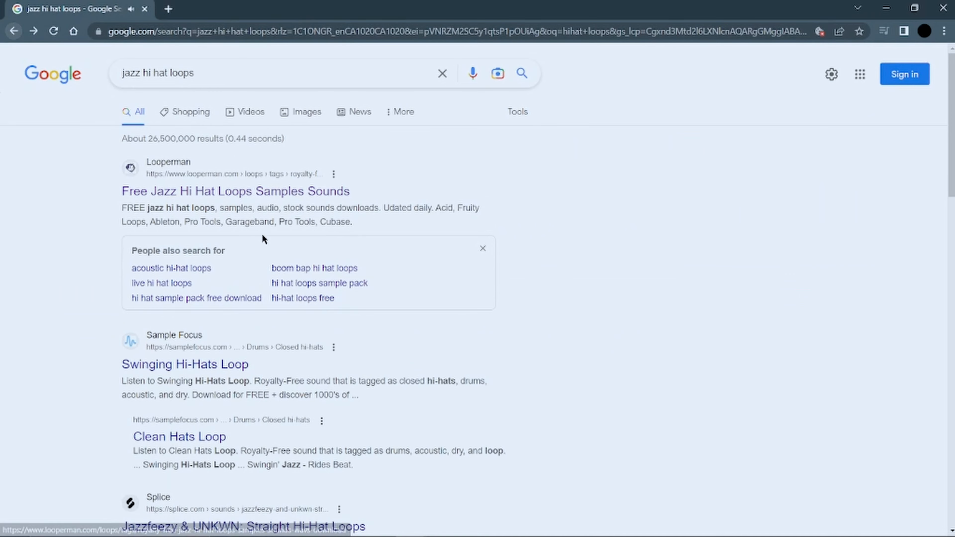
# Open Sample Focus's Swinging Hi-Hats Loop page and request the download of the similar sound Big Band Hi-Hat Swing
pyautogui.scroll(-2, 277, 211)
pyautogui.click(170, 297)
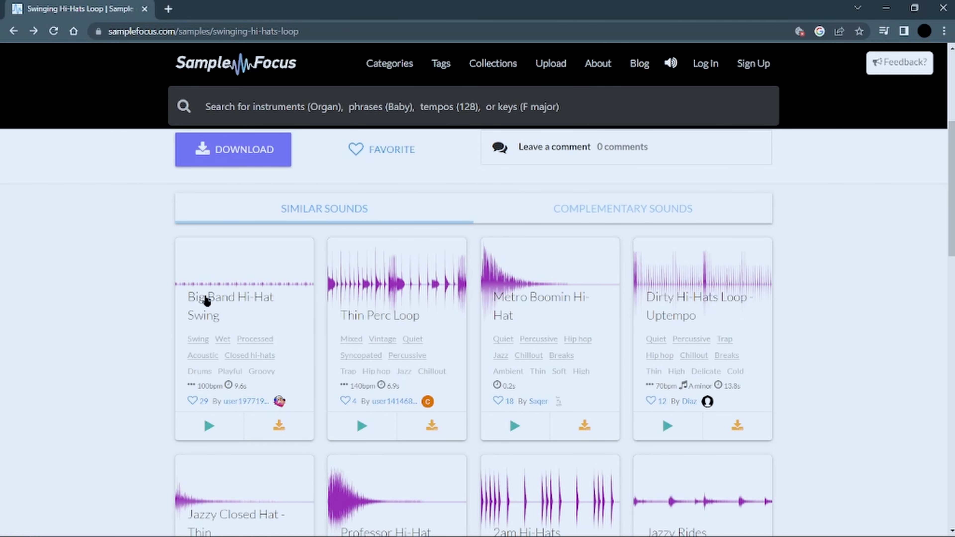
pyautogui.moveTo(249, 288)
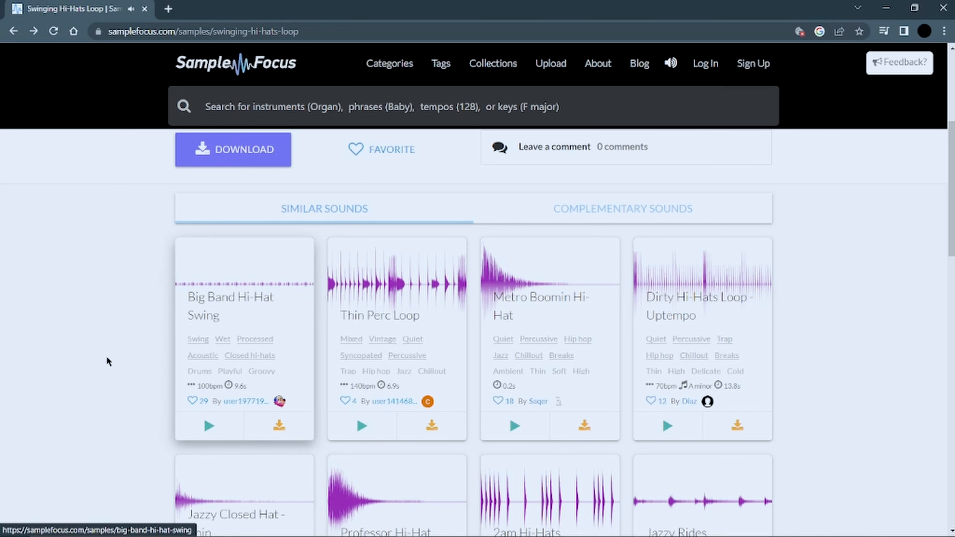
pyautogui.click(279, 425)
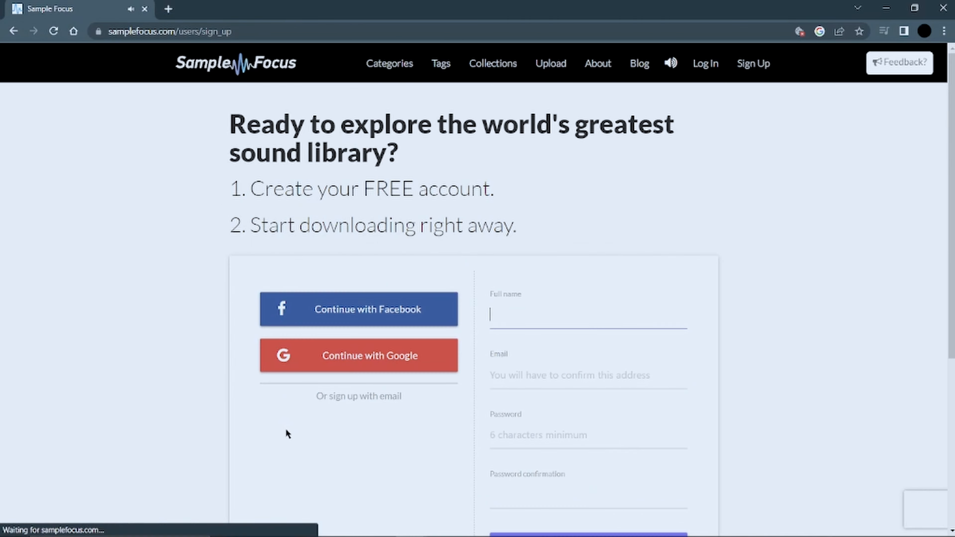
# Sign up for Sample Focus by continuing with a Google account
pyautogui.scroll(-3, 336, 374)
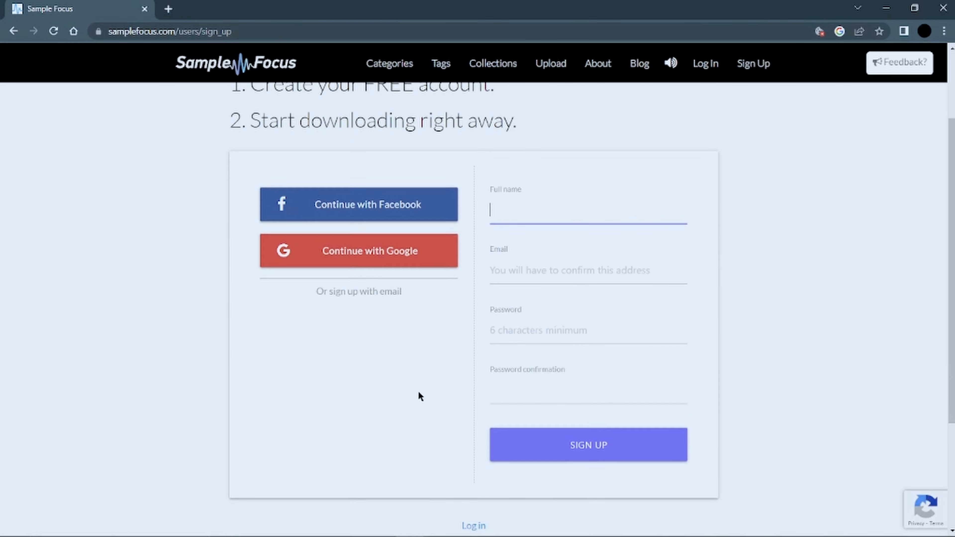
pyautogui.scroll(3, 383, 335)
pyautogui.scroll(-2, 375, 320)
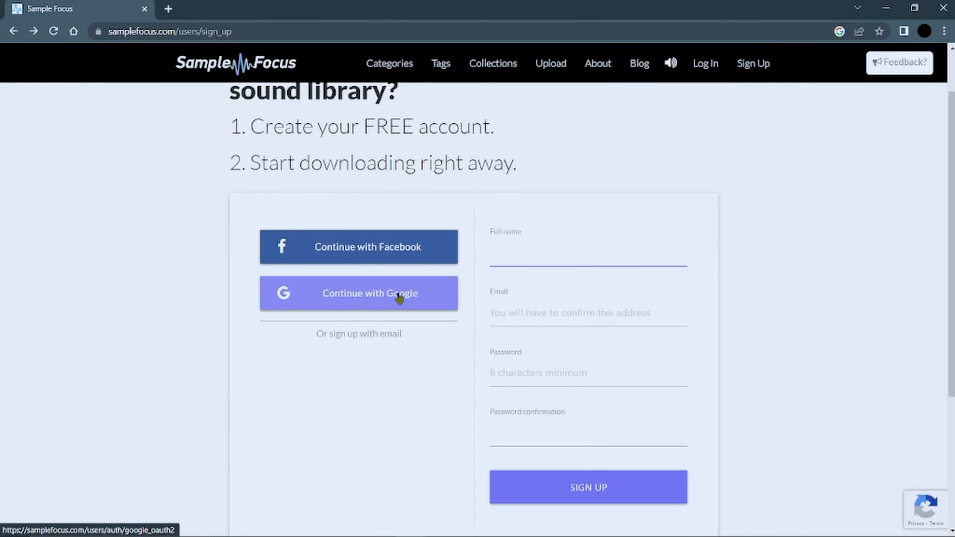
pyautogui.click(403, 301)
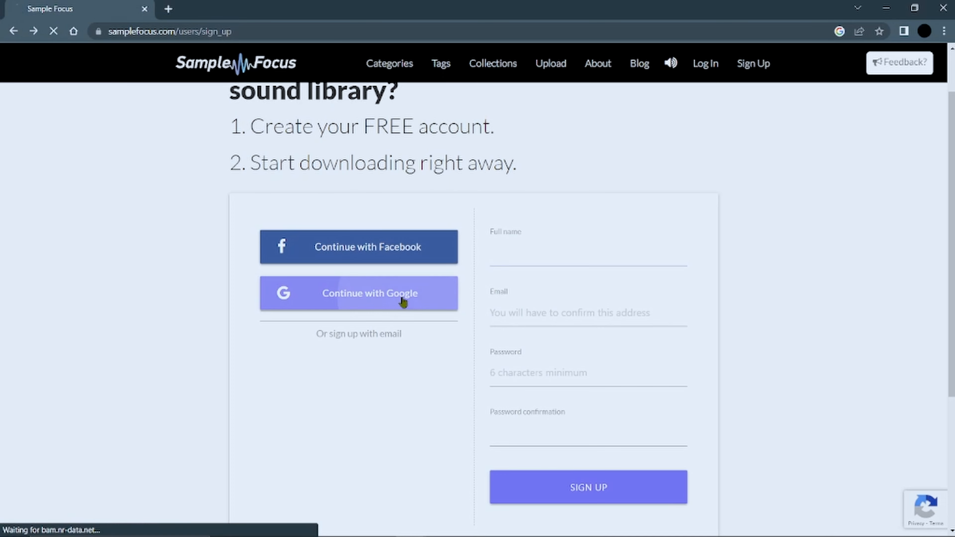
# Download Big Band Hi-Hat Swing as big-band-hi-hat-swing_100bpm into a new "Hihat loops" folder inside External sounds
pyautogui.click(279, 365)
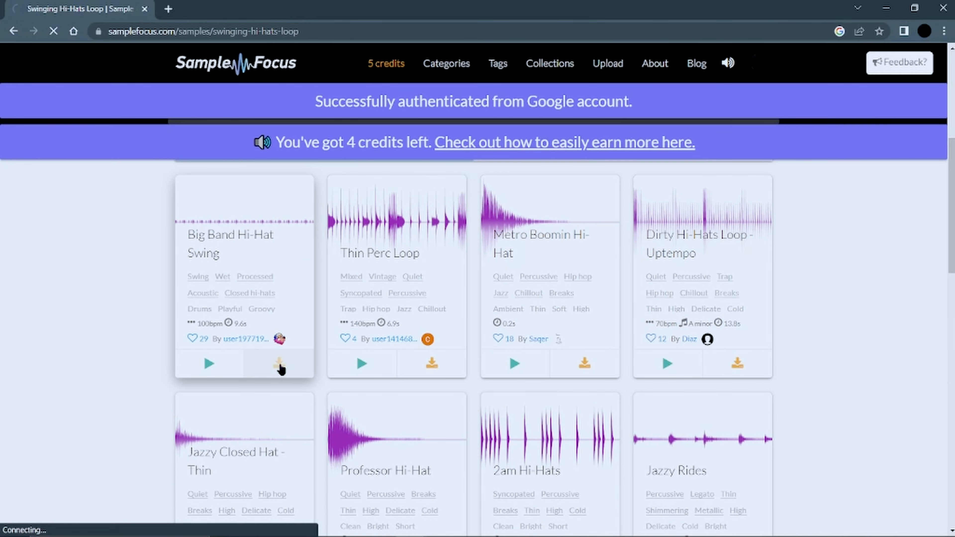
pyautogui.click(213, 191)
pyautogui.click(237, 213)
pyautogui.write('Hihat loops')
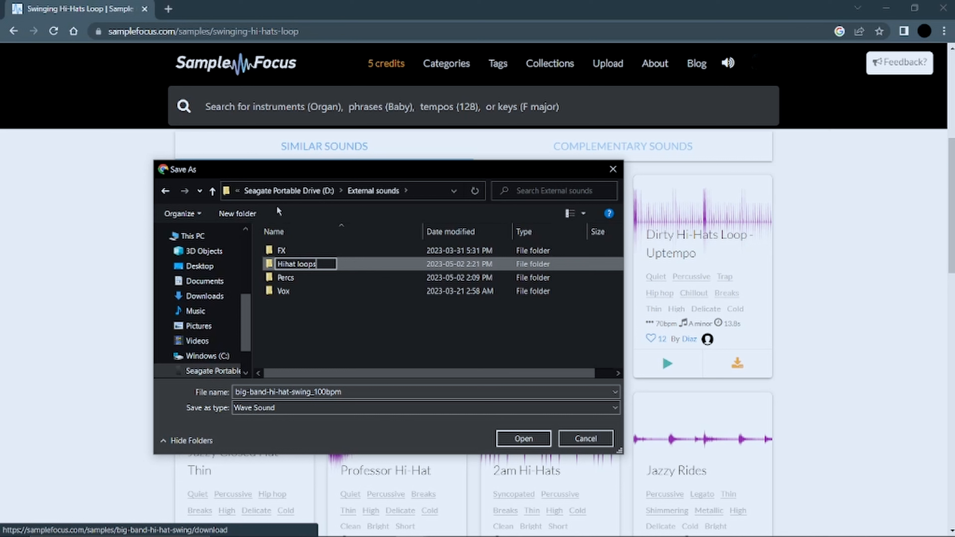
pyautogui.press('Return')
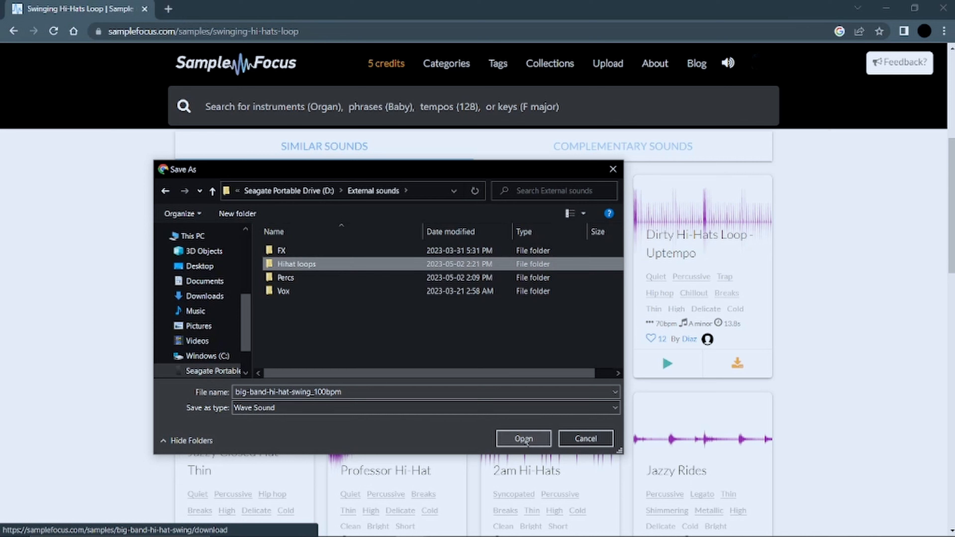
pyautogui.click(524, 439)
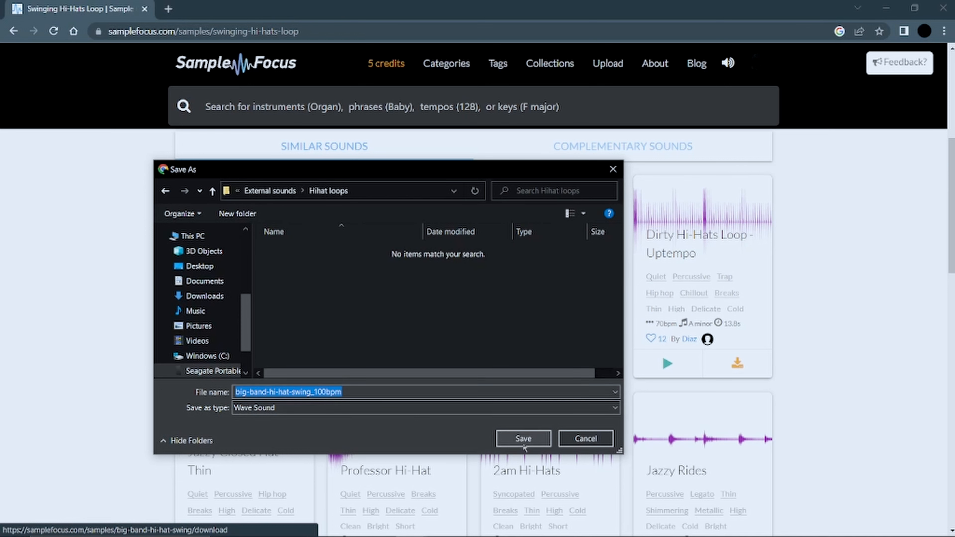
pyautogui.click(514, 441)
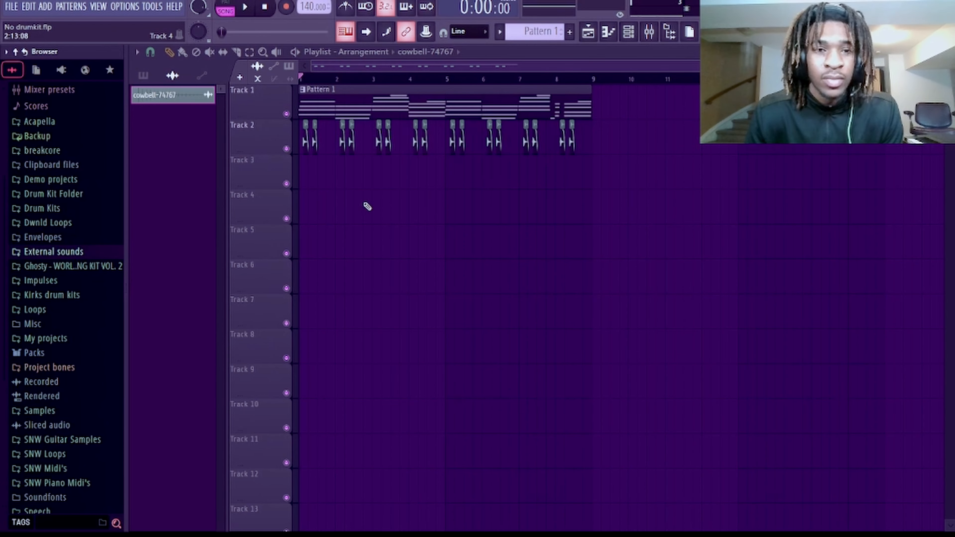
# Switch to FL Studio, expand the Hihat loops folder in External sounds, and set the project tempo to 100 BPM
pyautogui.click(53, 252)
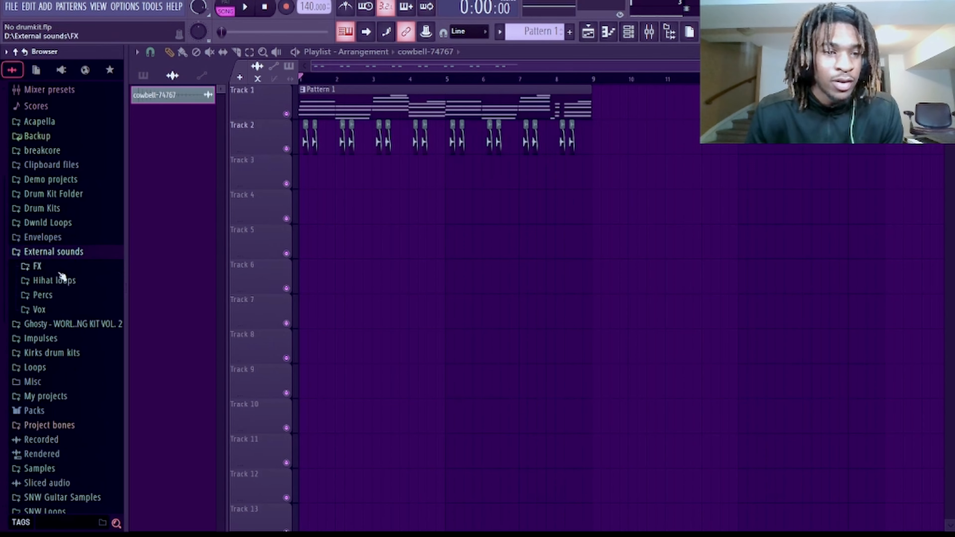
pyautogui.click(56, 280)
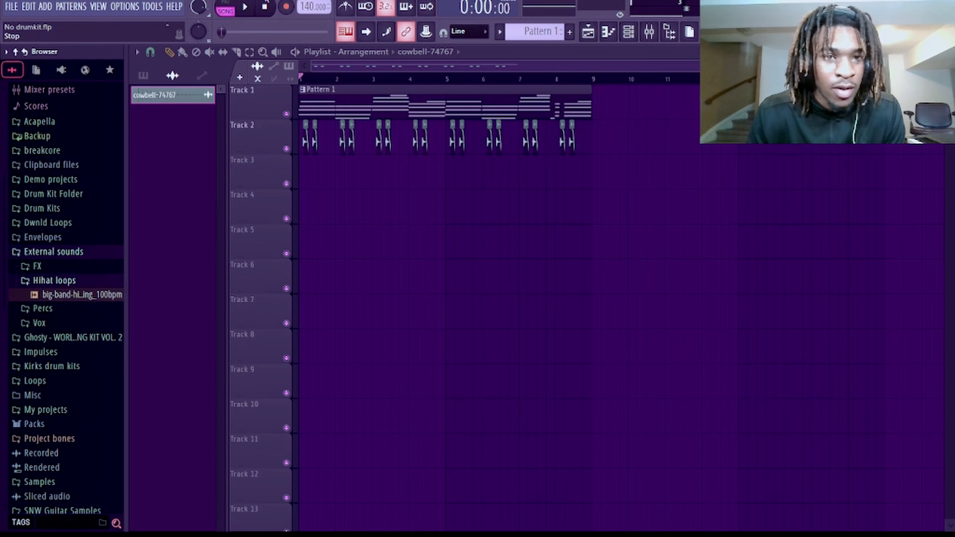
pyautogui.moveTo(314, 7); pyautogui.dragTo(314, 21)
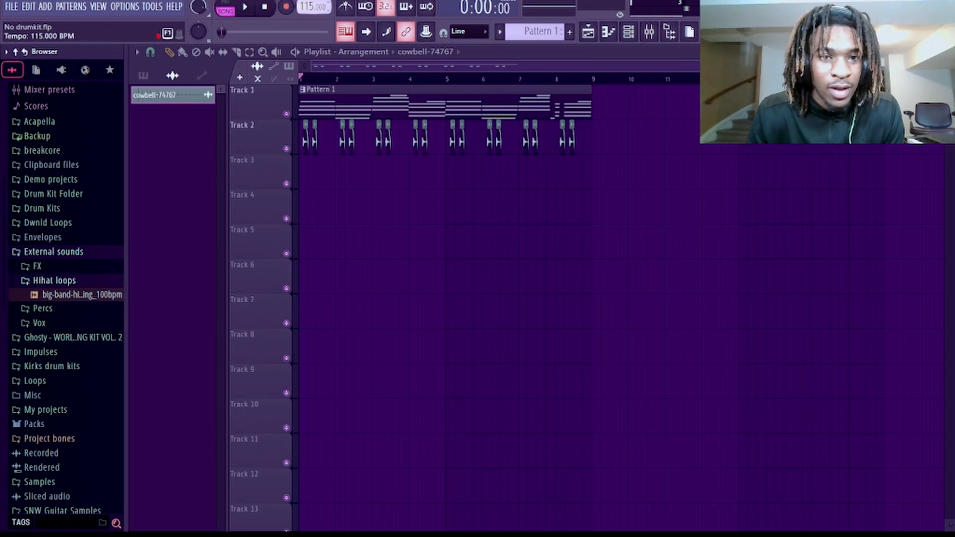
# Place the big-band-hi-hat-swing_100bpm loop on Track 3 from bar 1 and collapse the External sounds folder
pyautogui.moveTo(82, 295); pyautogui.dragTo(340, 173)
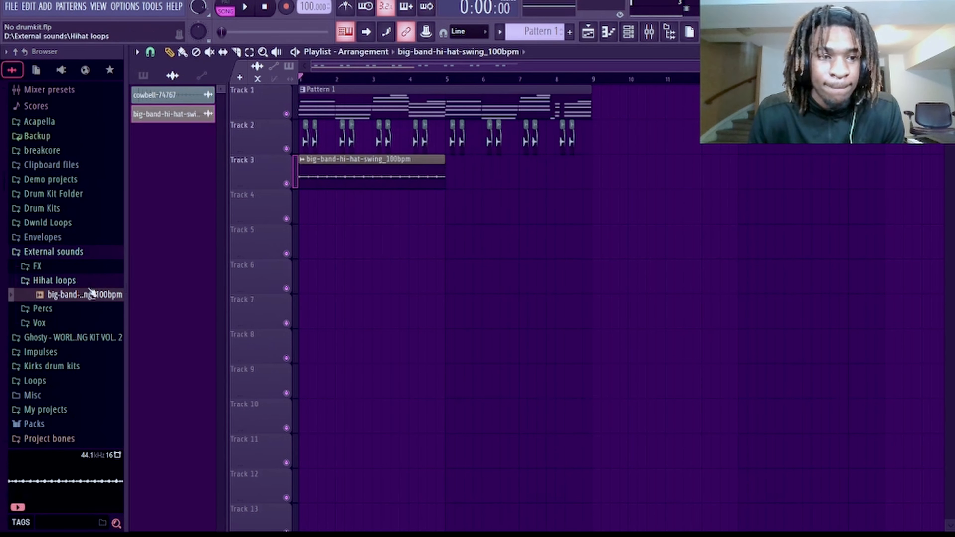
pyautogui.click(77, 283)
pyautogui.click(78, 252)
# Play the arrangement and duplicate the Track 3 hi-hat loop from bar 5 so it covers all eight bars of Pattern 1
pyautogui.press('space')
pyautogui.scroll(5, 391, 228)
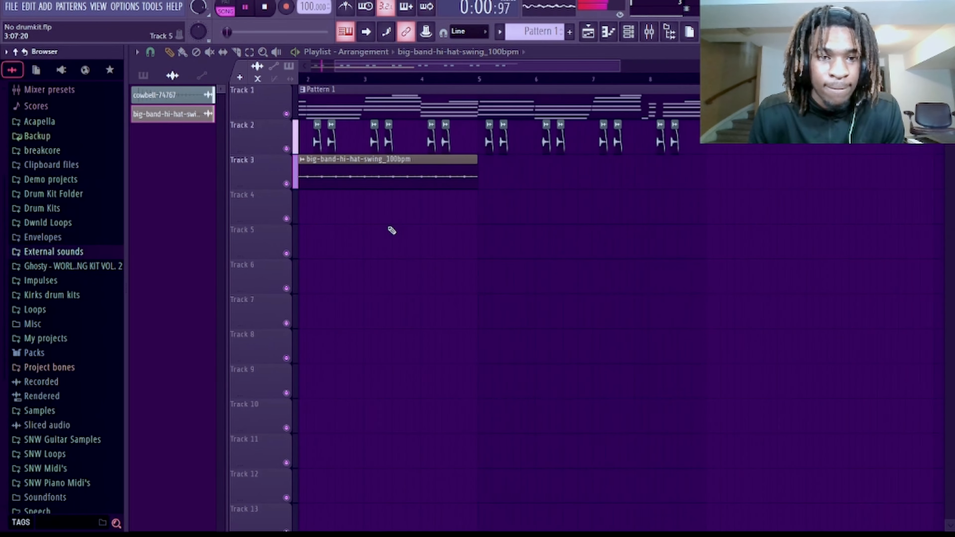
pyautogui.scroll(3, 501, 227)
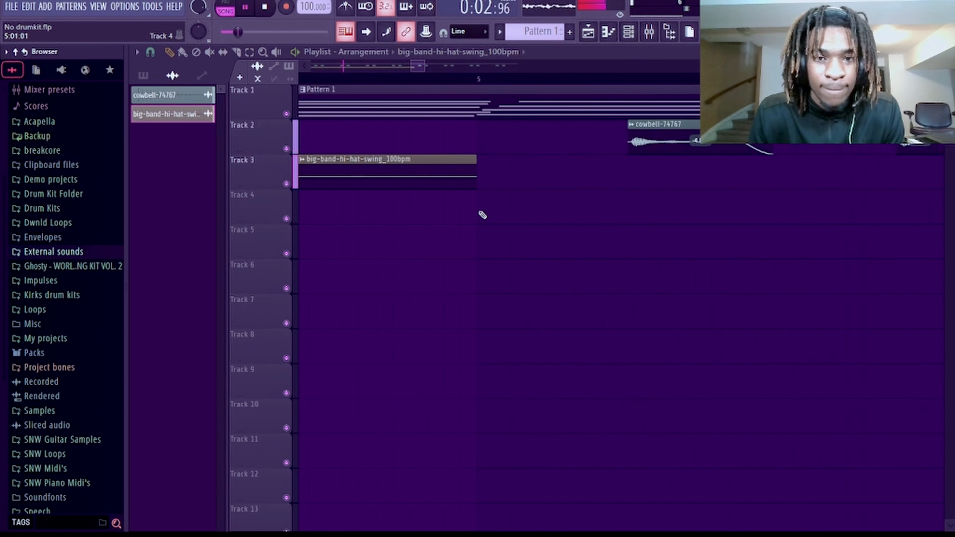
pyautogui.scroll(-6, 473, 214)
pyautogui.scroll(6, 477, 199)
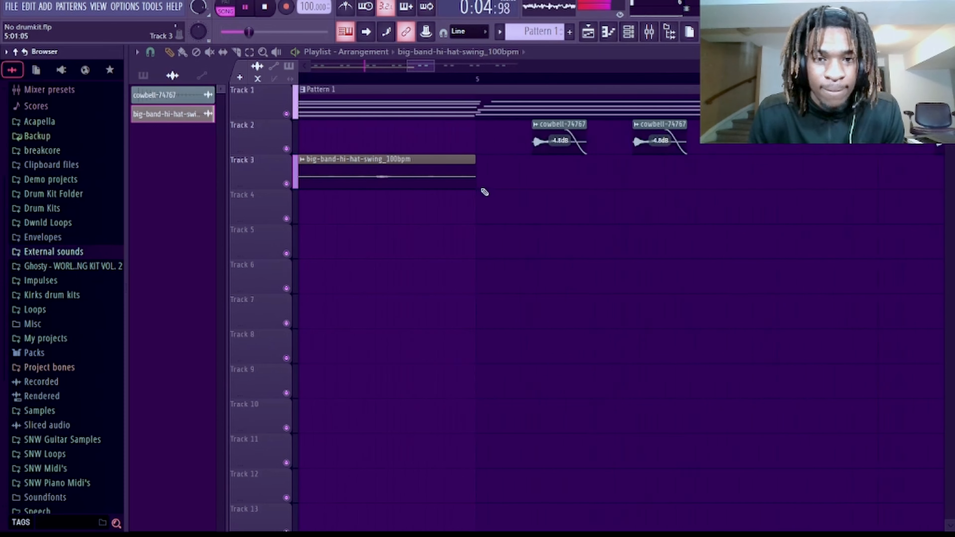
pyautogui.moveTo(483, 191); pyautogui.dragTo(450, 194)
pyautogui.hotkey('ctrl', 'b')
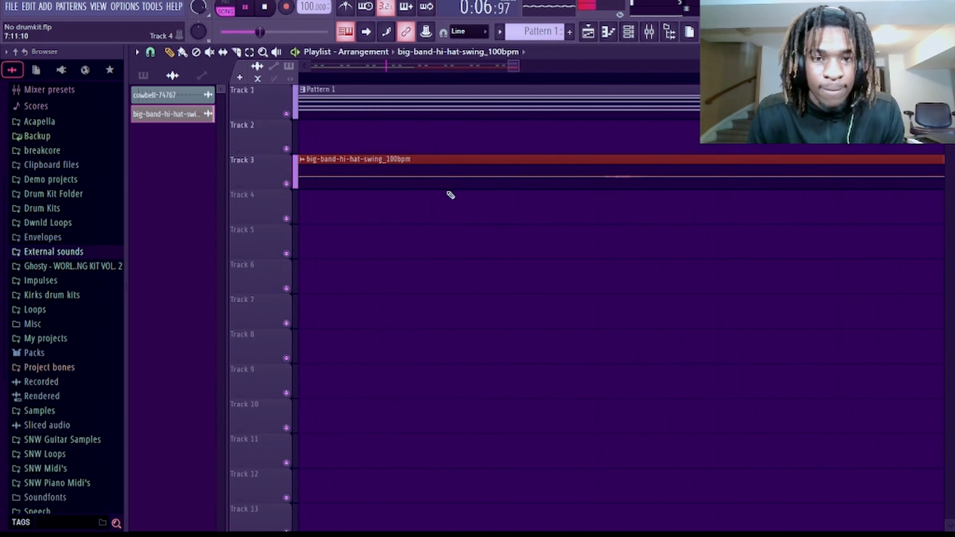
pyautogui.scroll(-6, 453, 205)
pyautogui.scroll(-4, 450, 207)
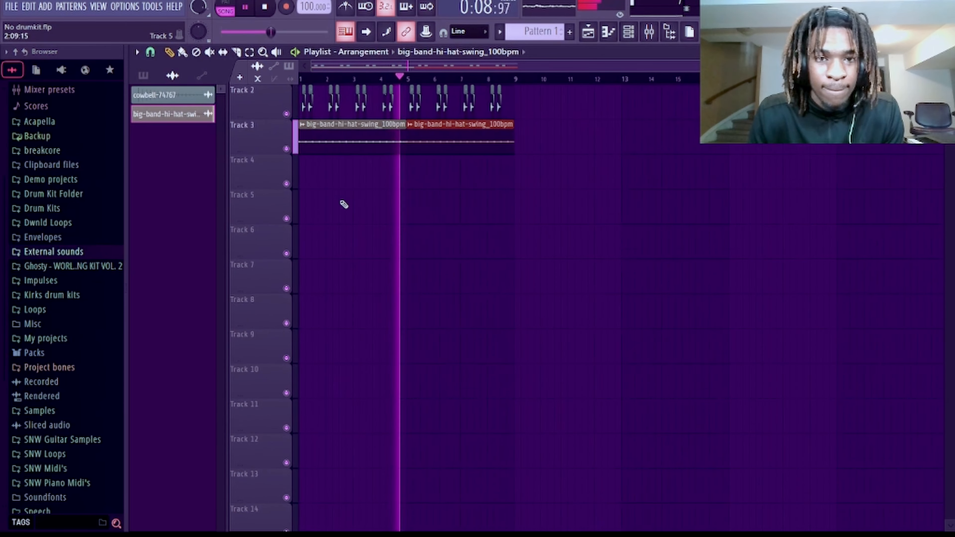
# Stop playback, set the big-band-hi-hat-swing_100bpm clip's time-stretching mode to Stretch, and set the project tempo to 140 BPM
pyautogui.scroll(1, 341, 204)
pyautogui.press('space')
pyautogui.doubleClick(343, 166)
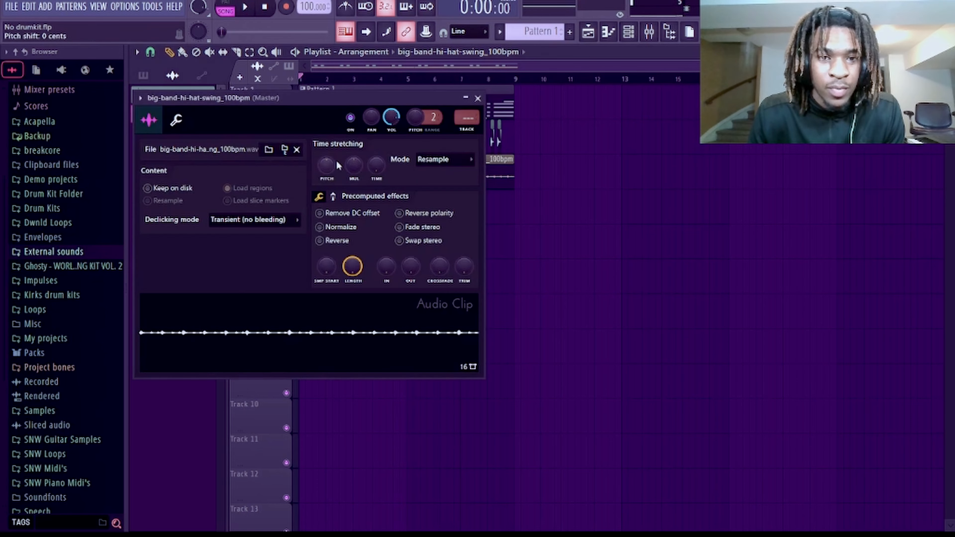
pyautogui.click(437, 195)
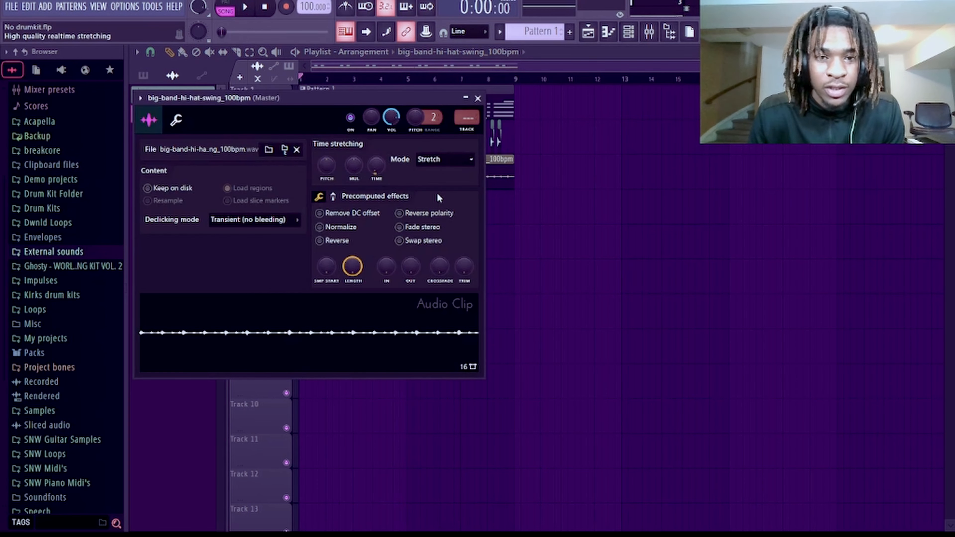
pyautogui.click(477, 99)
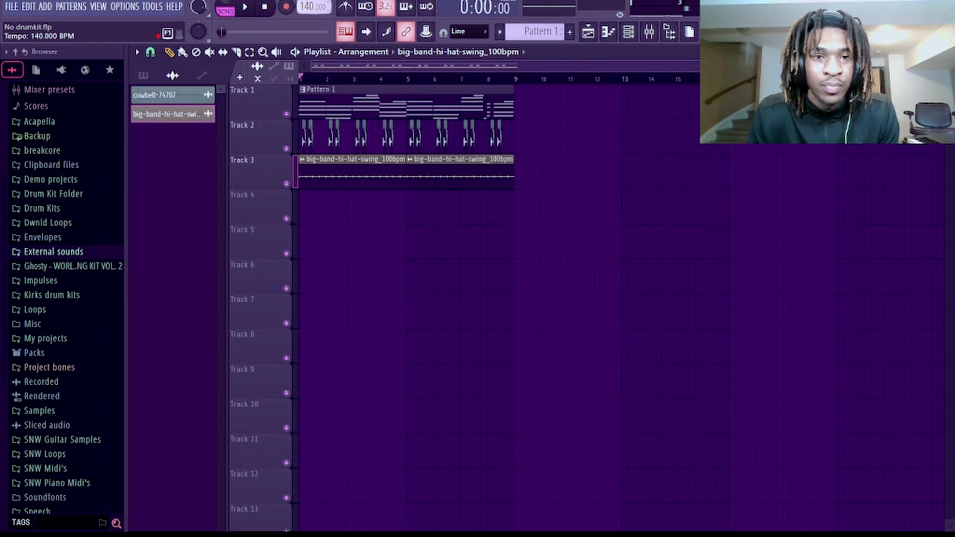
# Play the arrangement, then copy both Track 3 hi-hat loops onto Track 4 as a separate unique audio clip
pyautogui.press('space')
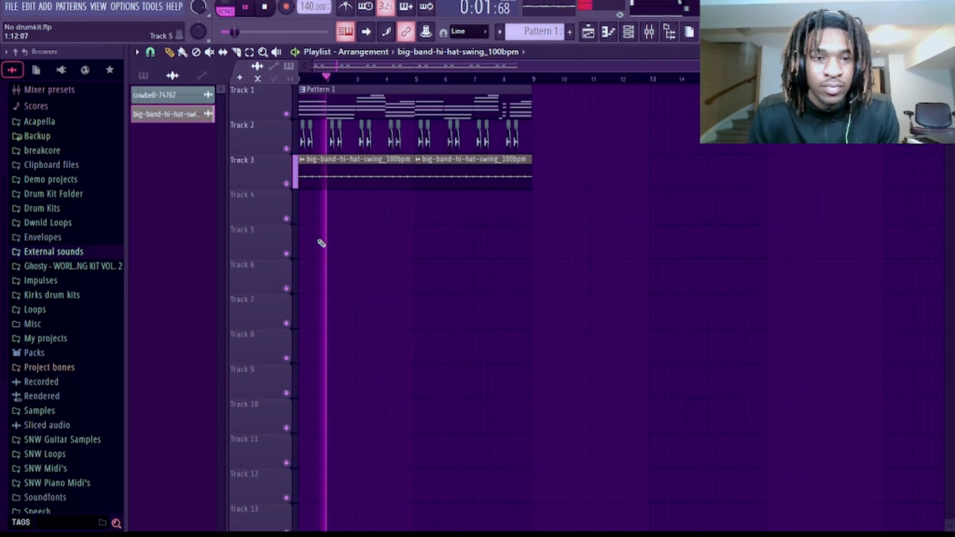
pyautogui.scroll(2, 322, 244)
pyautogui.scroll(-3, 322, 243)
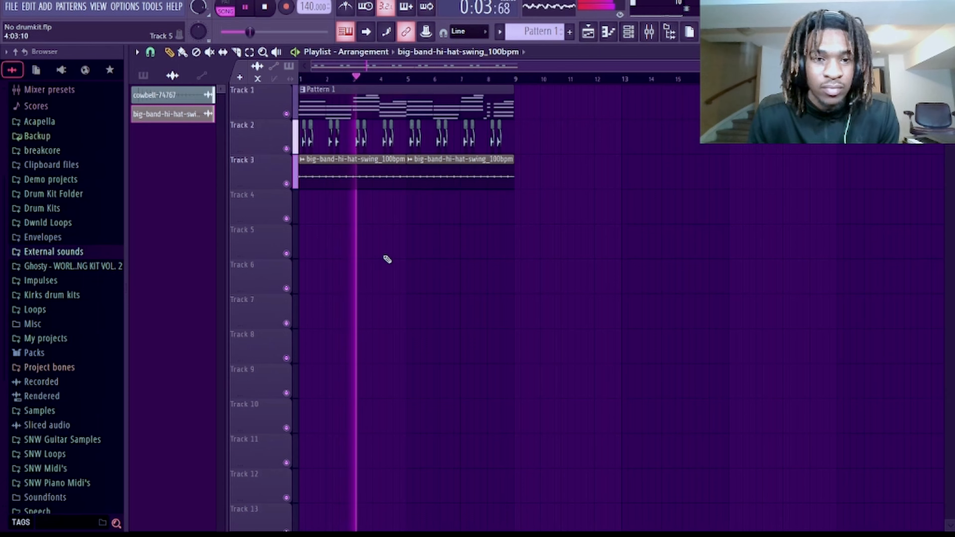
pyautogui.click(632, 37)
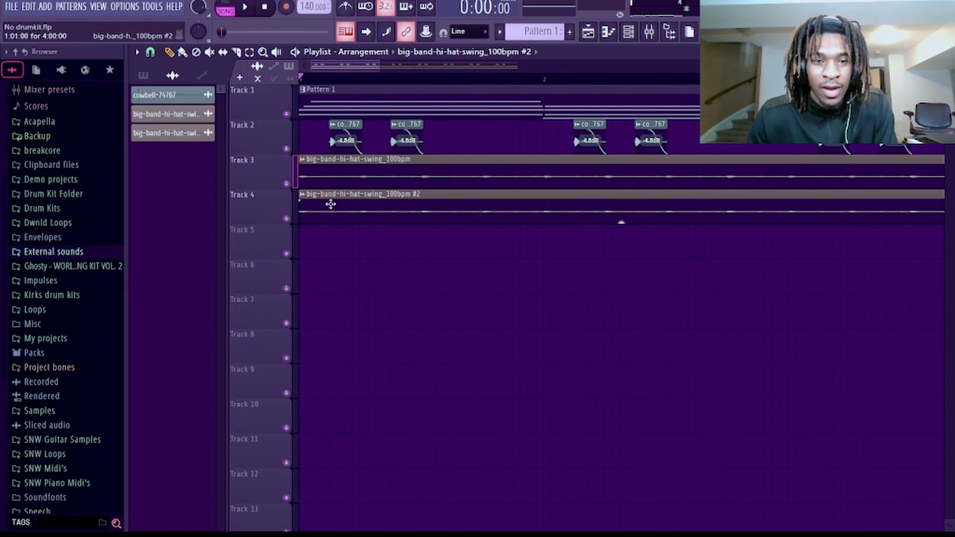
pyautogui.scroll(-2, 350, 184)
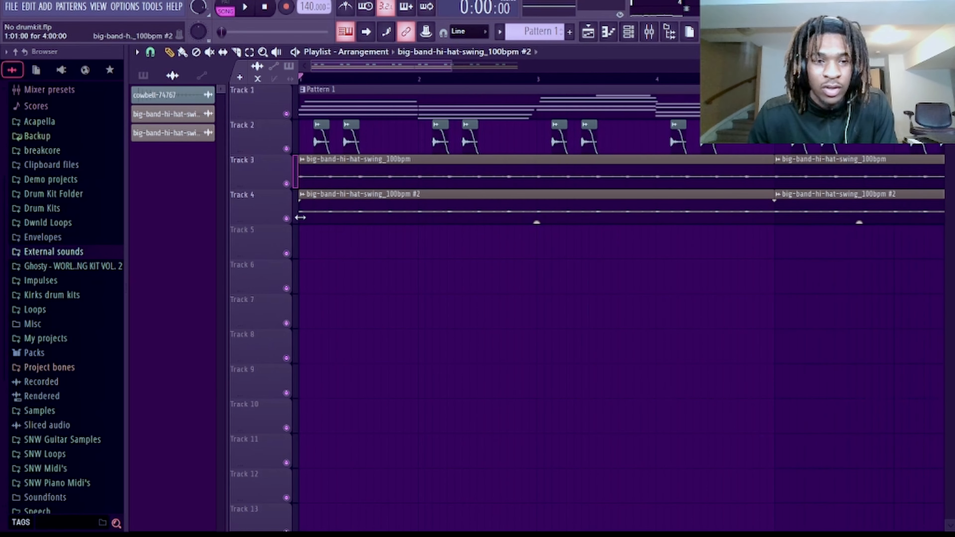
pyautogui.scroll(5, 296, 214)
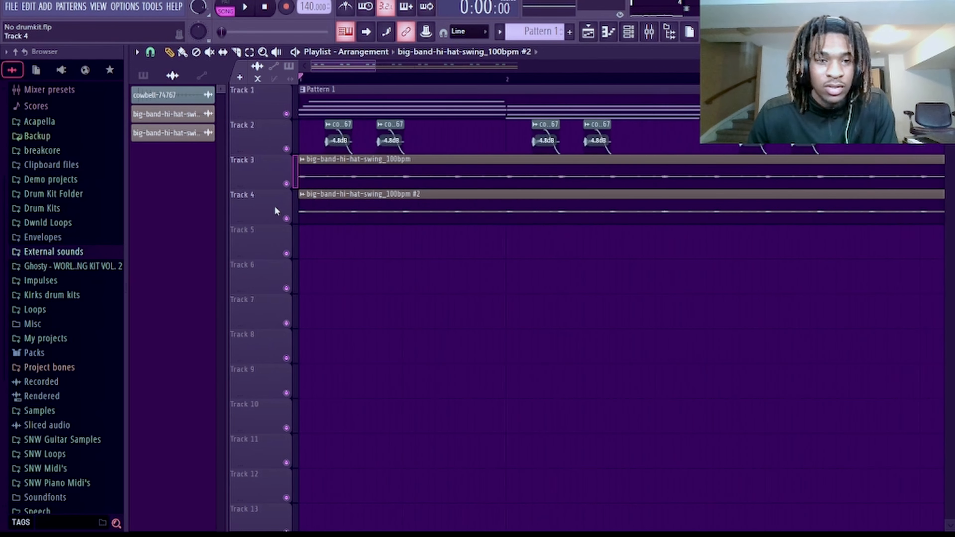
# Solo Track 4, slice its first four-bar hi-hat loop into sections, and mute selected slices to form a broken rhythm
pyautogui.rightClick(287, 218)
pyautogui.press('space')
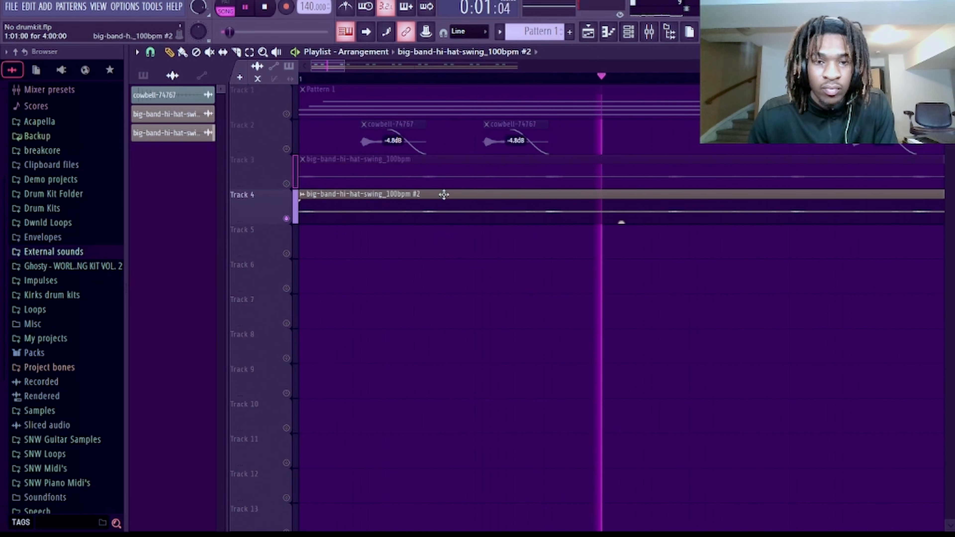
pyautogui.press('space')
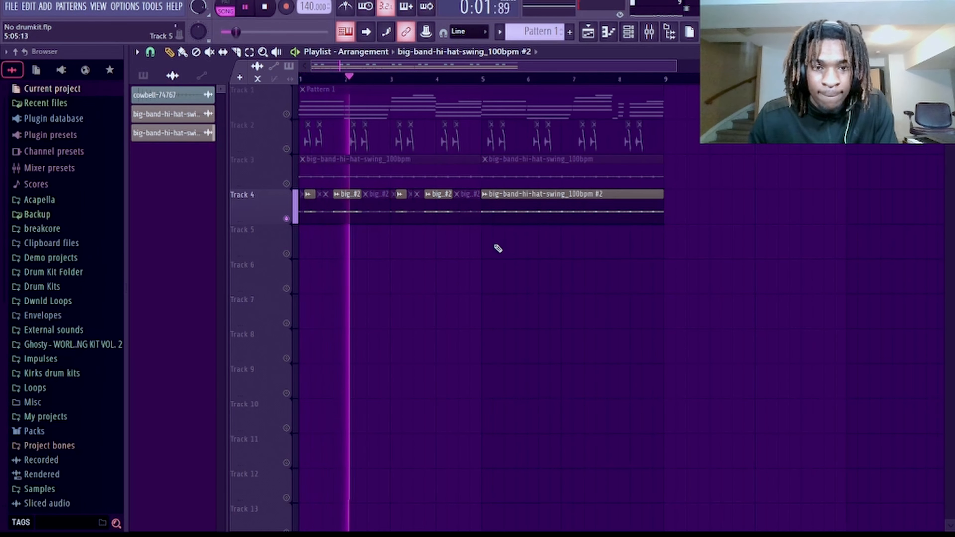
# Replace the uncut hi-hat loop from bar 5 on Track 4 with a duplicate of the chopped four-bar section
pyautogui.rightClick(503, 215)
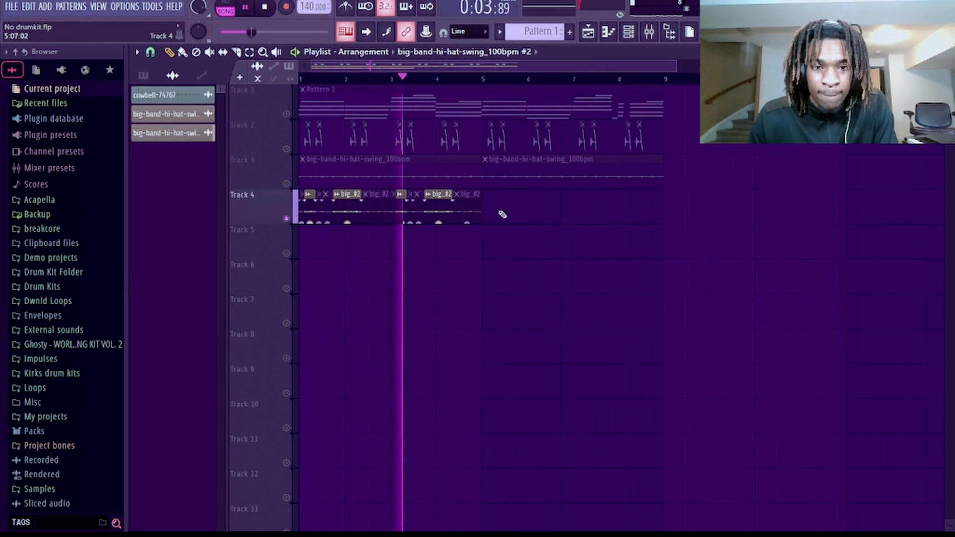
pyautogui.click(244, 223)
pyautogui.hotkey('ctrl', 'b')
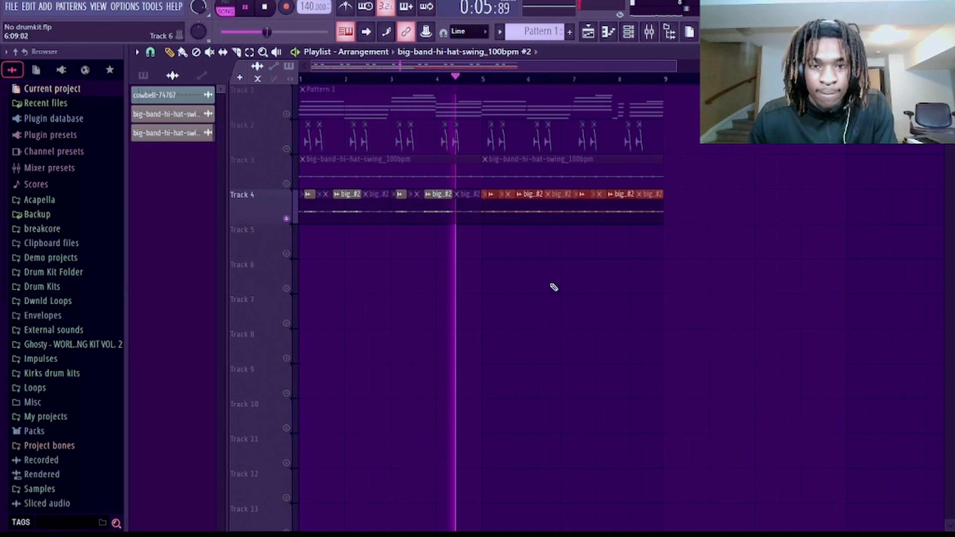
pyautogui.click(554, 287)
# Play the Track 3 and Track 4 hi-hats together, then re-enable all the other tracks
pyautogui.press('space')
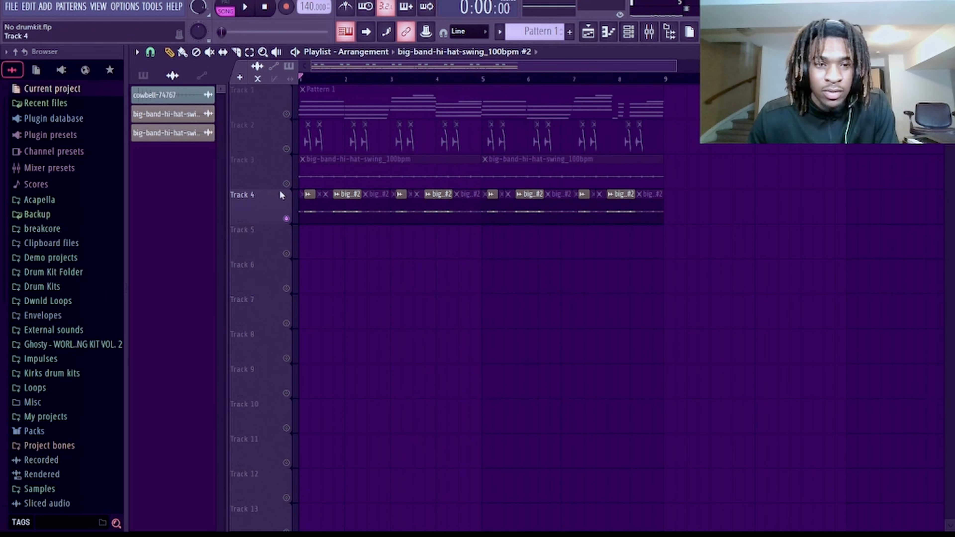
pyautogui.click(287, 183)
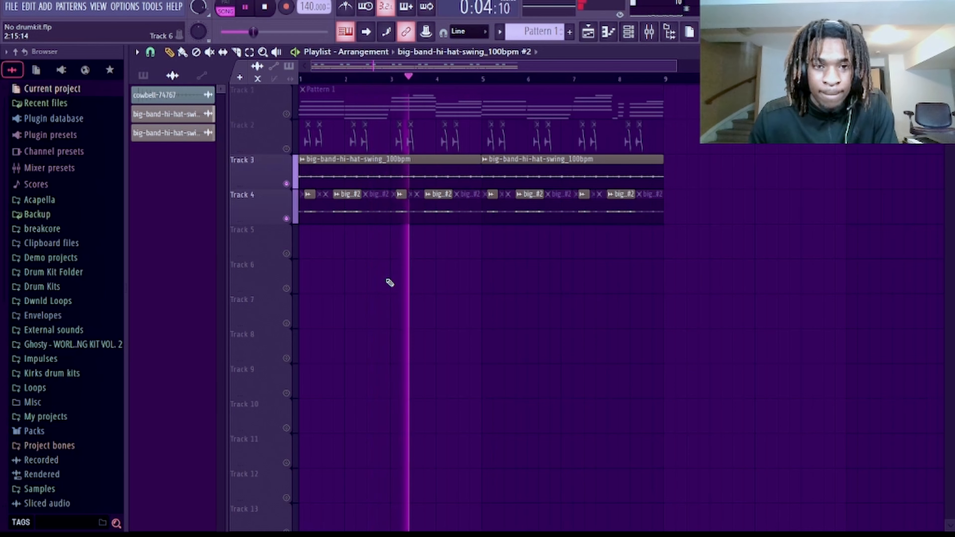
pyautogui.rightClick(286, 184)
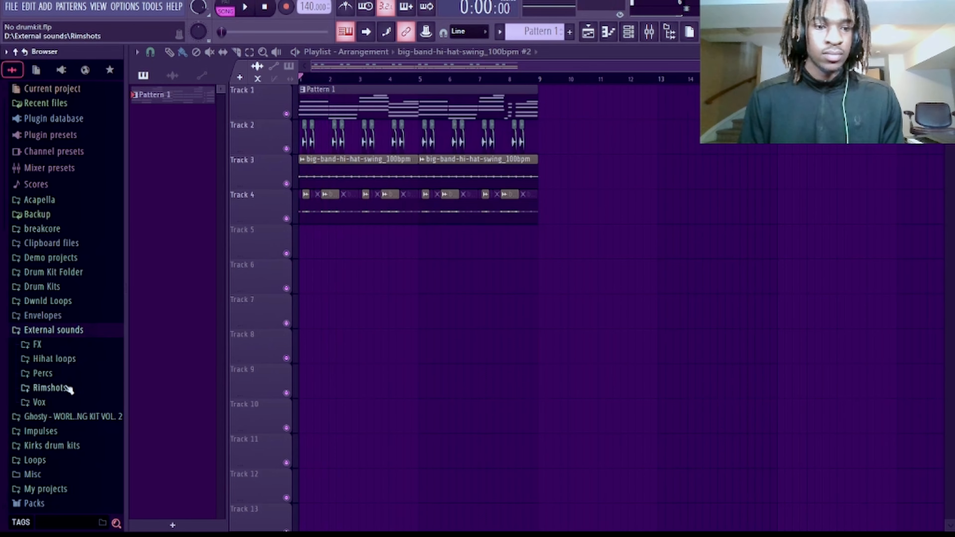
# Preview rex-short-rim-trap-one-shot_G_minor from the Rimshots folder and place it on Track 5 in bar 1
pyautogui.click(67, 387)
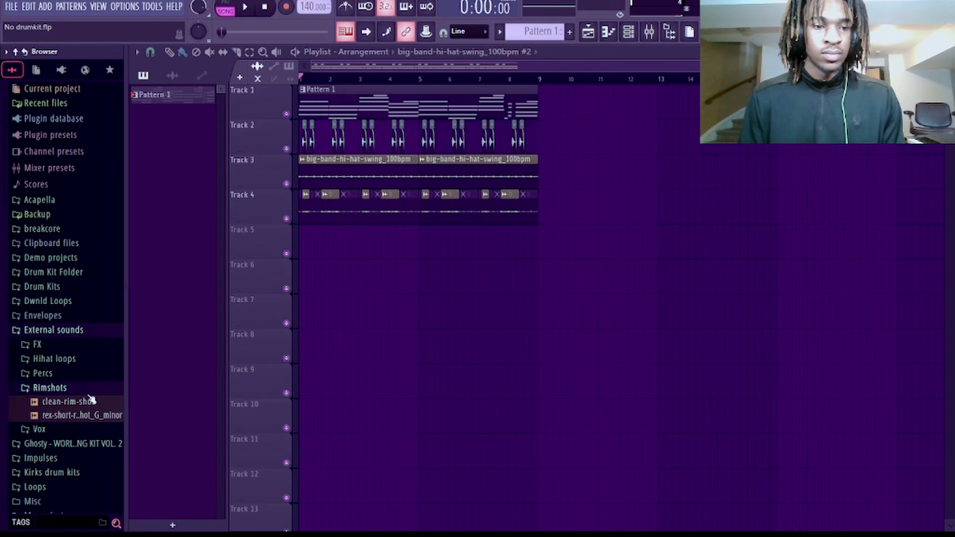
pyautogui.click(93, 416)
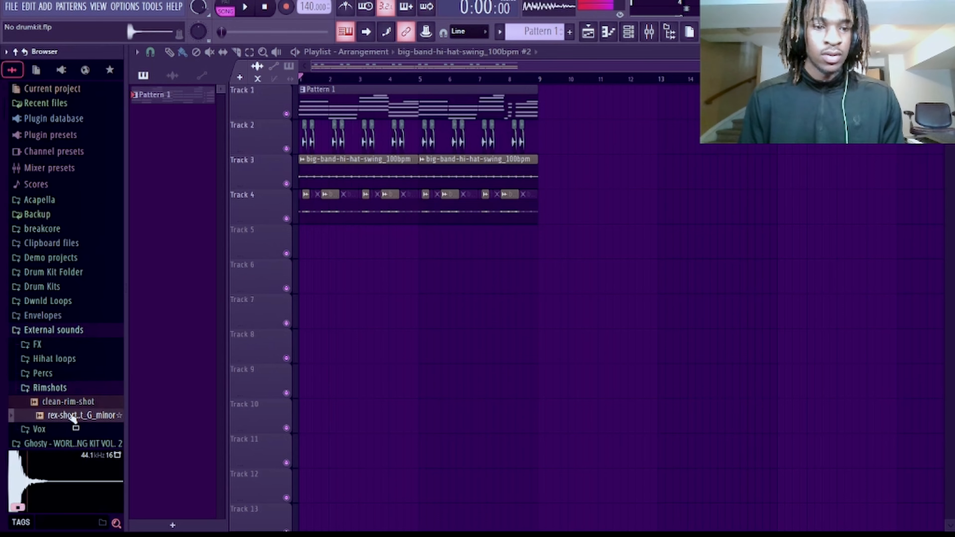
pyautogui.moveTo(307, 276); pyautogui.dragTo(307, 253)
pyautogui.scroll(8, 248, 280)
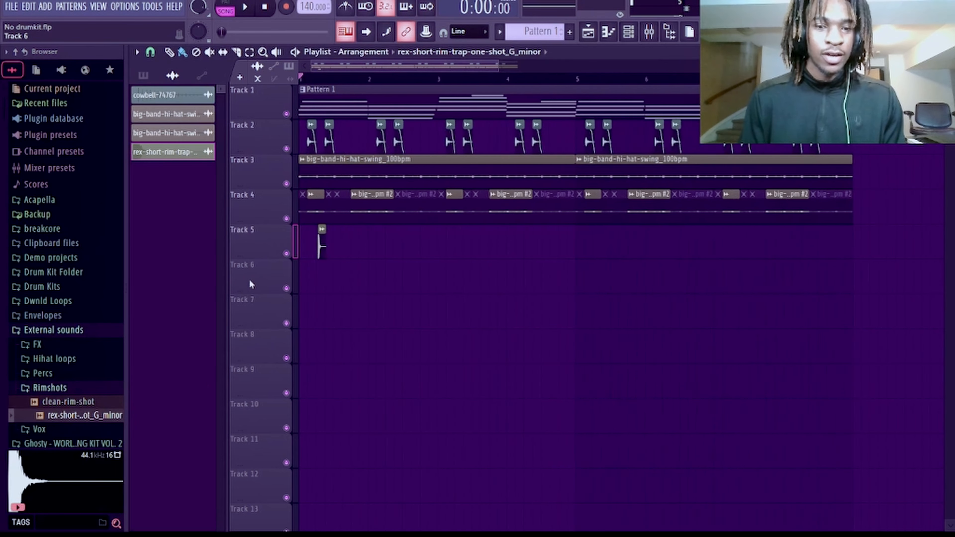
pyautogui.scroll(4, 249, 284)
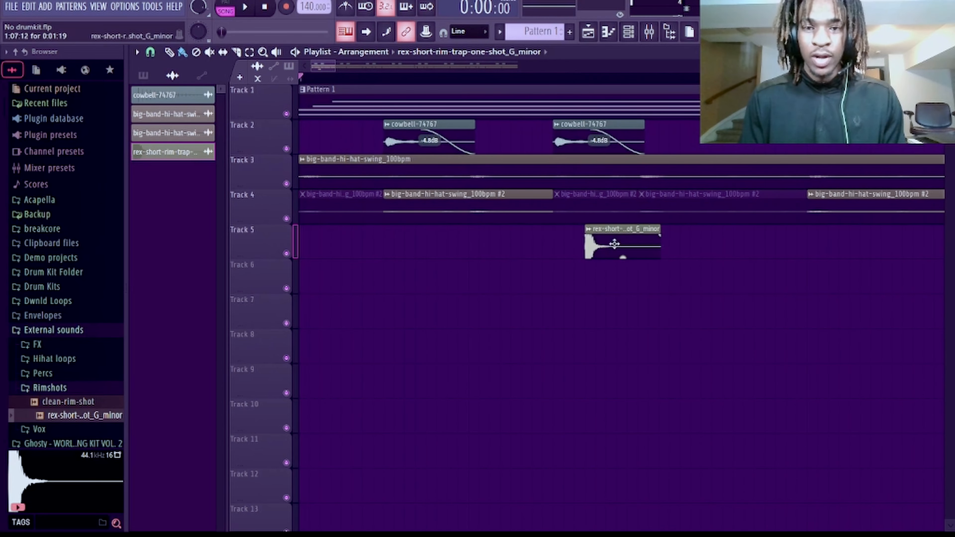
# Repeat the Track 5 rim shot on beat 3 of every bar through bar 8 and restart playback
pyautogui.press('space')
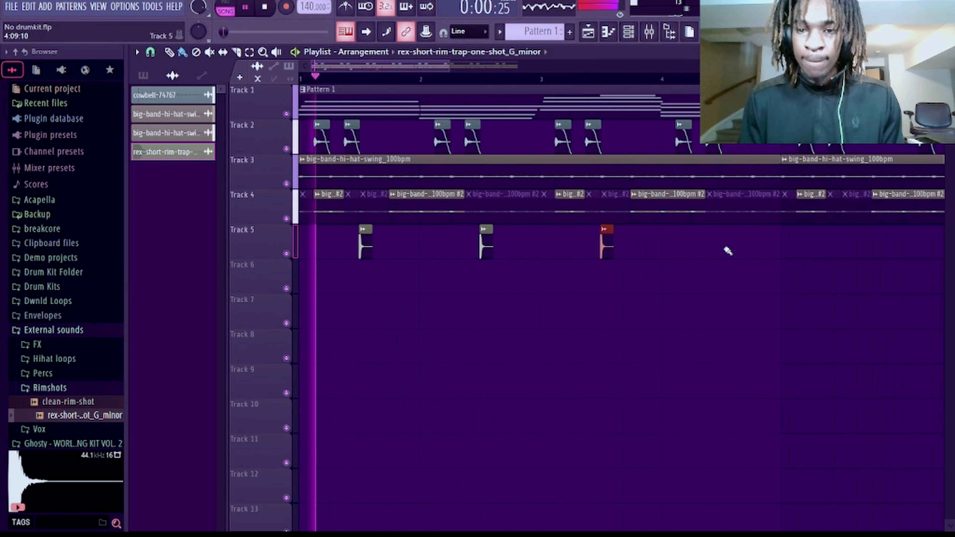
pyautogui.hotkey('ctrl', 'b')
pyautogui.scroll(6, 756, 278)
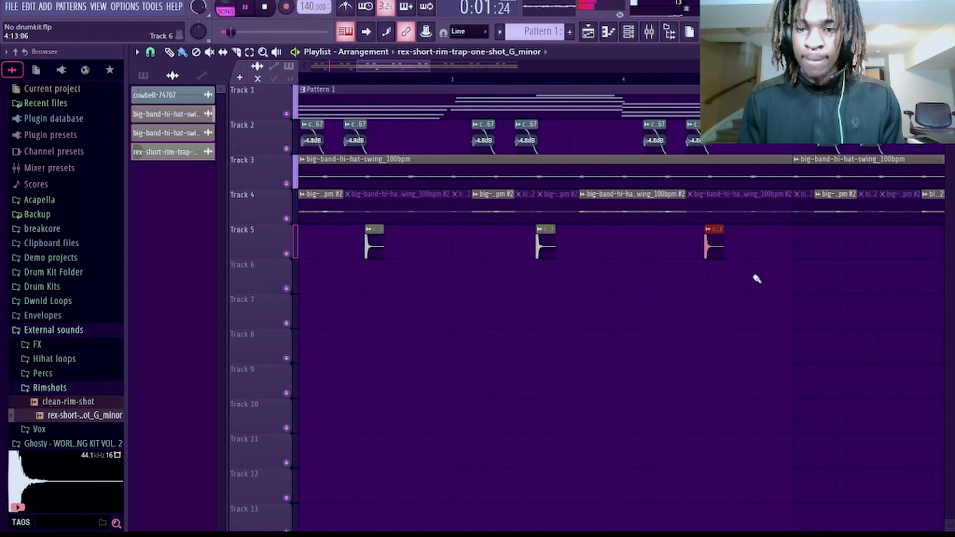
pyautogui.scroll(3, 669, 269)
pyautogui.scroll(-8, 670, 271)
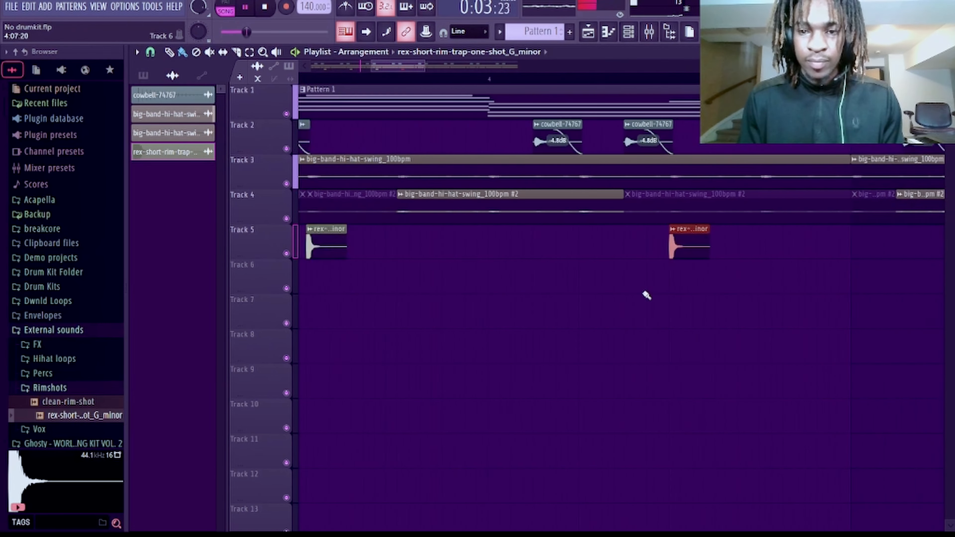
pyautogui.moveTo(545, 280); pyautogui.dragTo(296, 276)
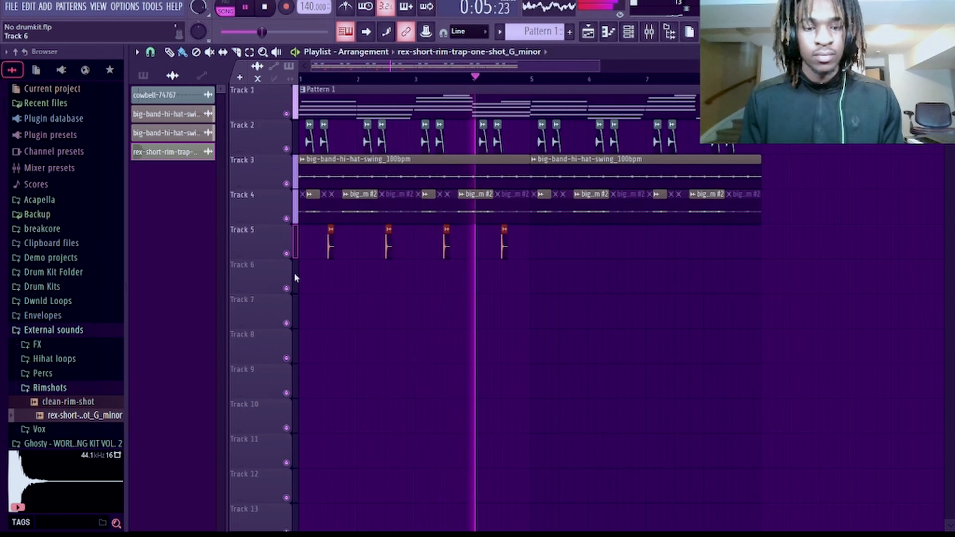
pyautogui.hotkey('ctrl', 'b')
pyautogui.press('space')
pyautogui.press('space')
# Preview clean-rim-shot and place it on Track 6 at step 15 of bar 1 during playback
pyautogui.click(73, 404)
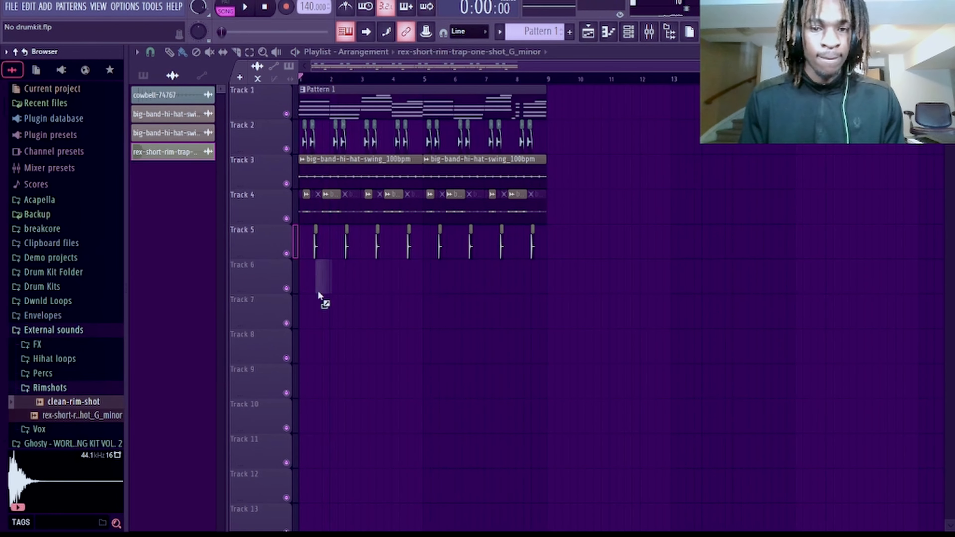
pyautogui.moveTo(330, 279); pyautogui.dragTo(331, 281)
pyautogui.scroll(6, 305, 299)
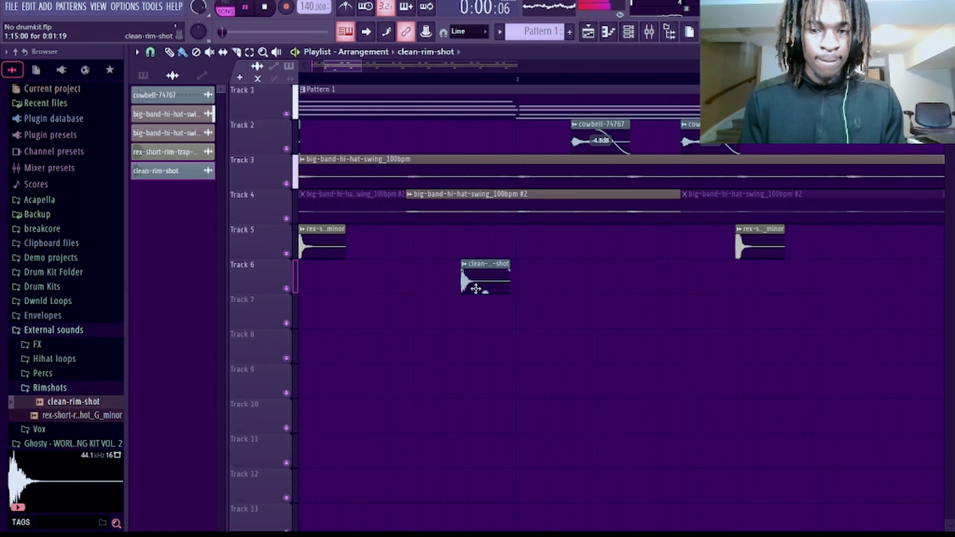
pyautogui.scroll(-6, 456, 305)
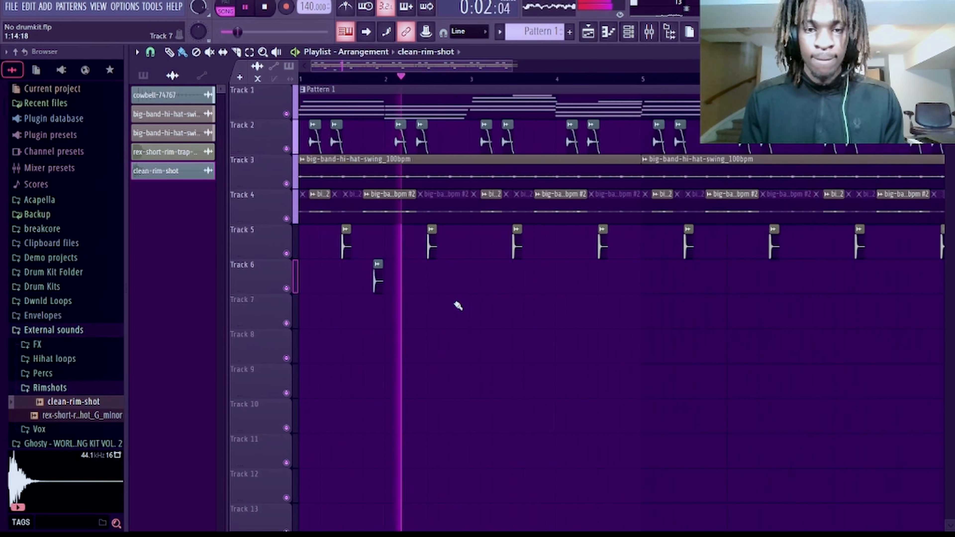
# Repeat the clean-rim-shot on Track 6 at step 15 of bars 3, 5 and 7
pyautogui.scroll(5, 465, 296)
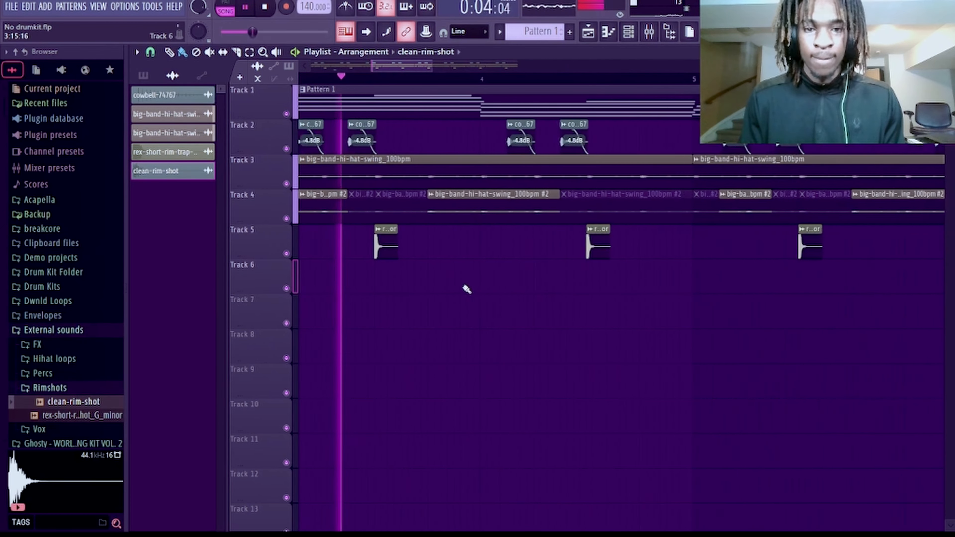
pyautogui.click(451, 280)
pyautogui.scroll(-6, 446, 312)
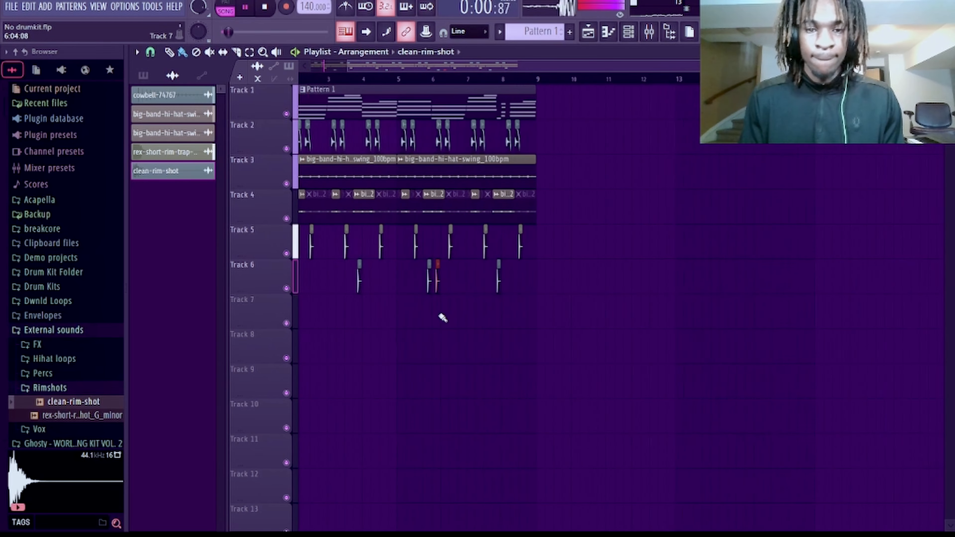
pyautogui.scroll(6, 442, 318)
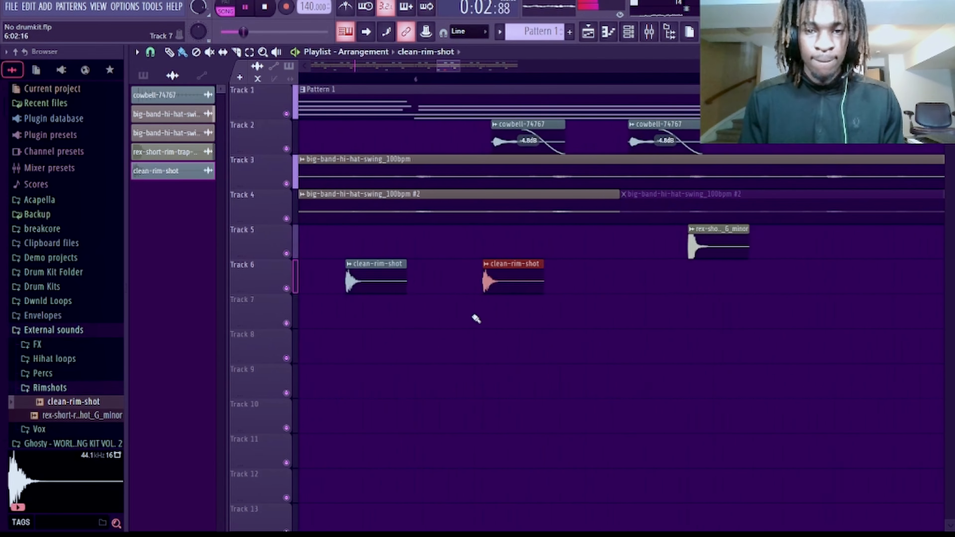
pyautogui.scroll(2, 474, 315)
pyautogui.scroll(-2, 475, 315)
pyautogui.scroll(3, 476, 315)
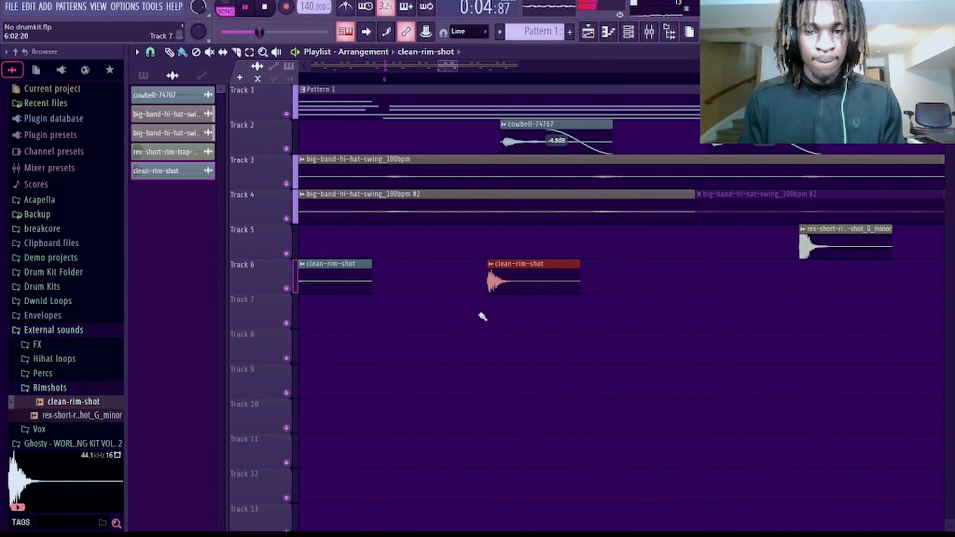
pyautogui.scroll(-2, 483, 316)
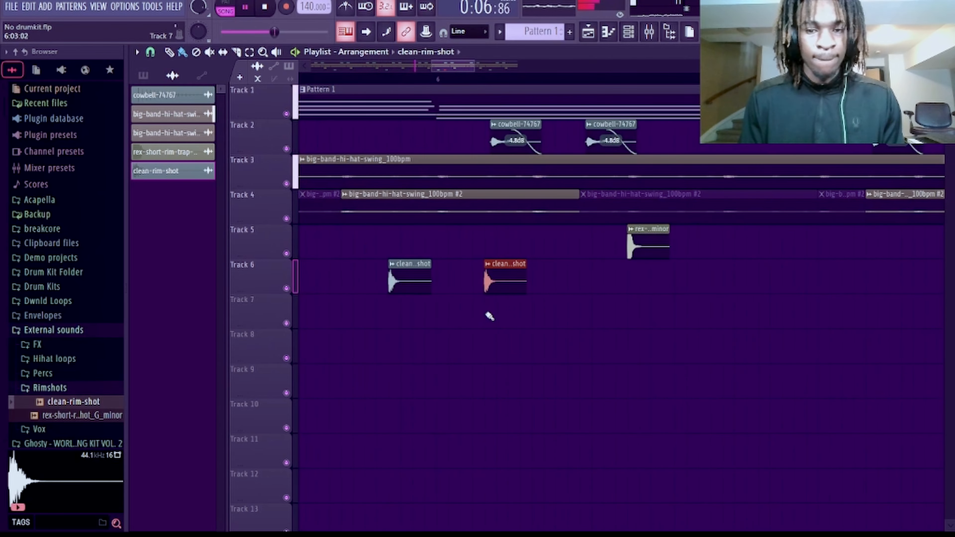
pyautogui.scroll(3, 487, 282)
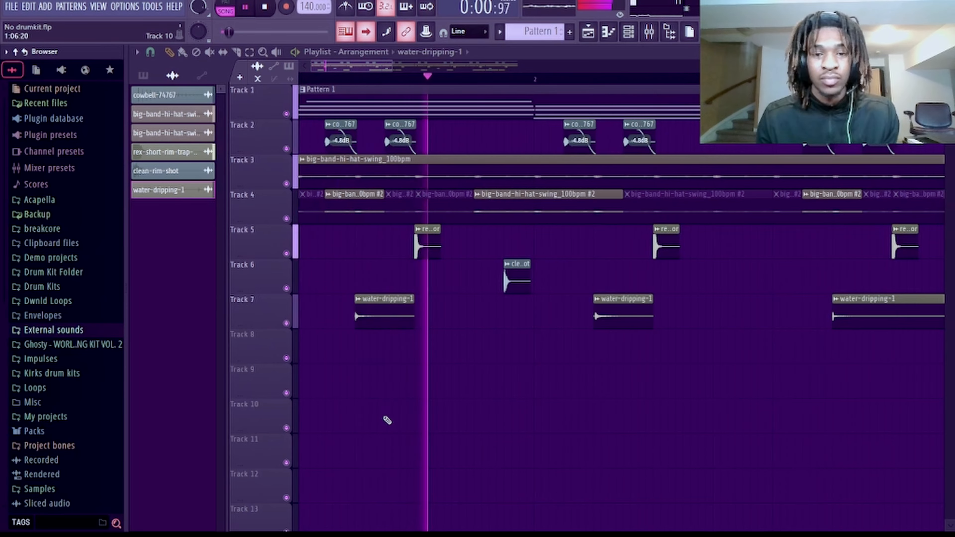
pyautogui.scroll(-4, 374, 418)
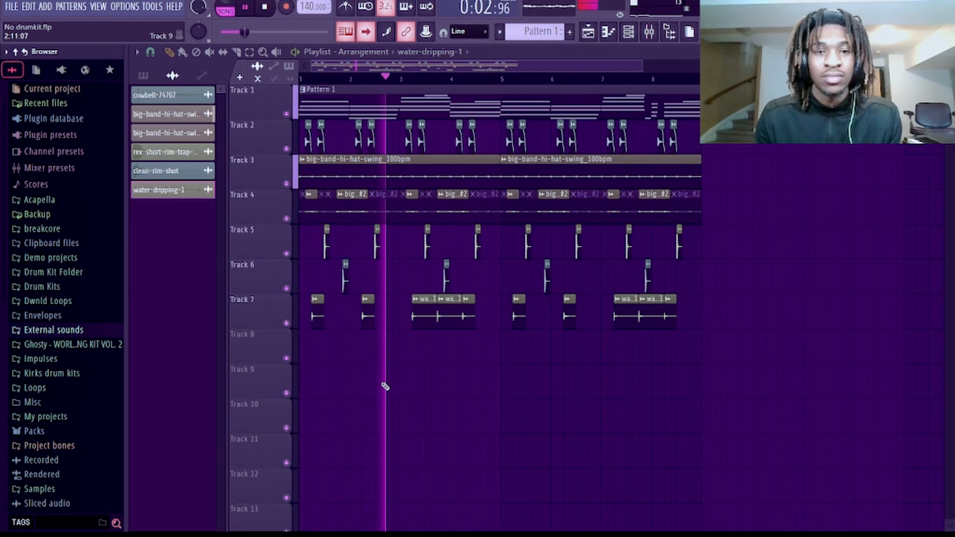
pyautogui.hscroll(1, 391, 379)
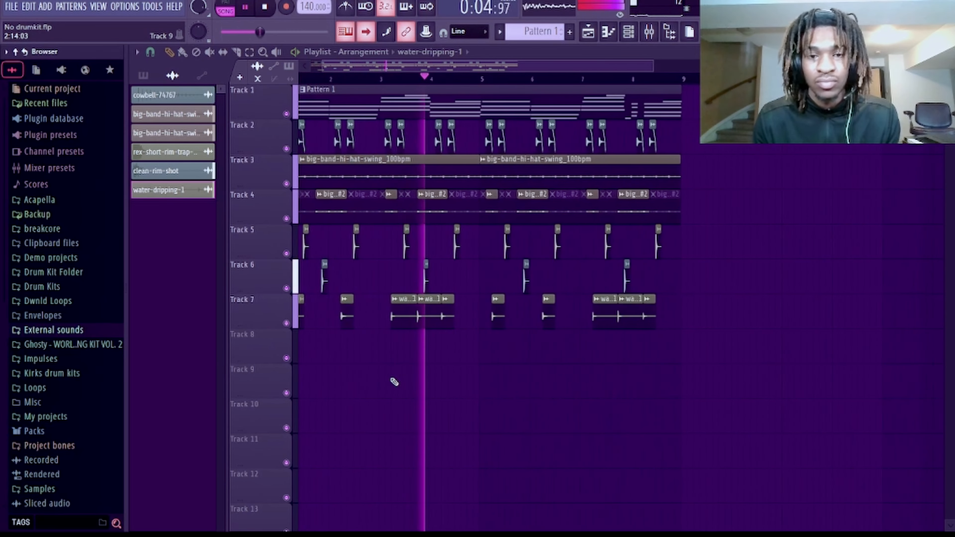
pyautogui.scroll(2, 392, 377)
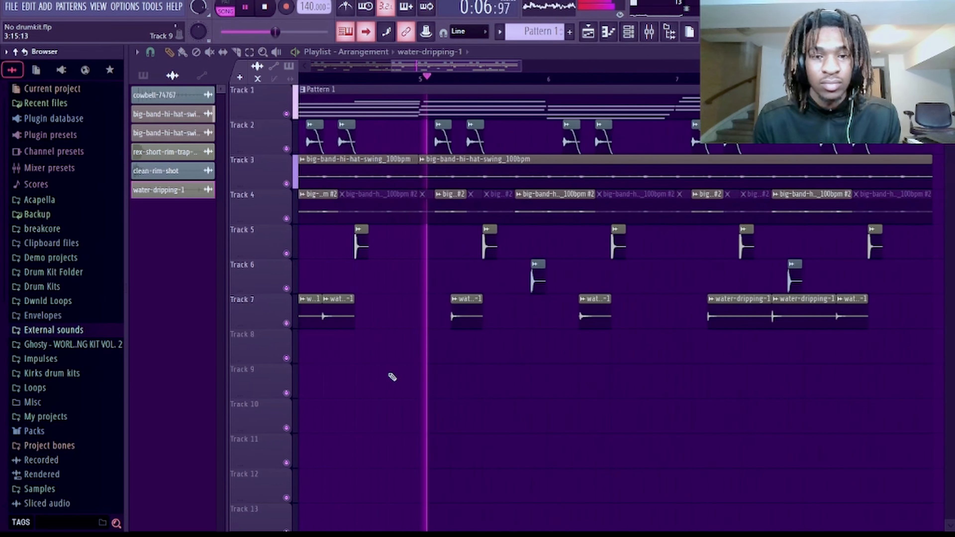
# Close the ValhallaSupermassive reverb, preview punchy-kick from the kick folder and place it on Track 8 in bar 1
pyautogui.scroll(1, 392, 376)
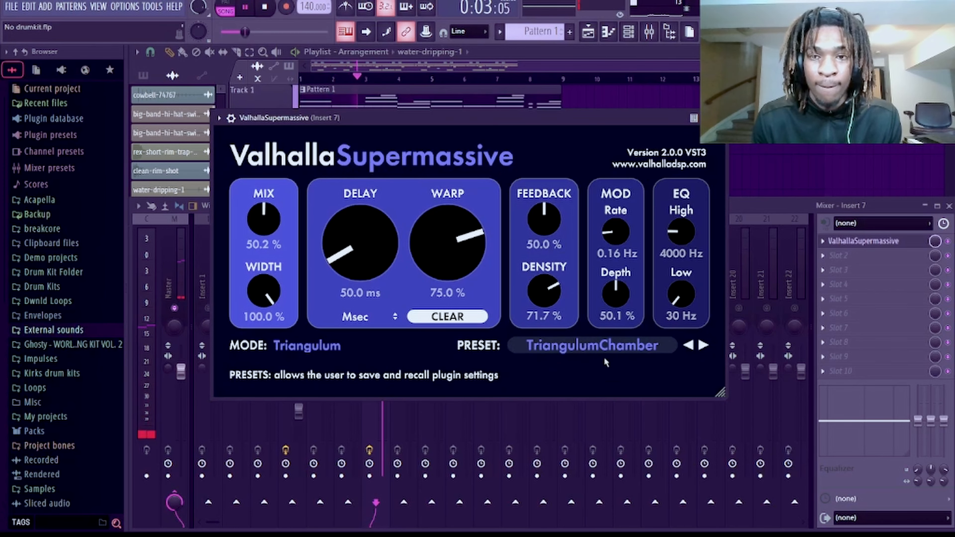
pyautogui.click(721, 118)
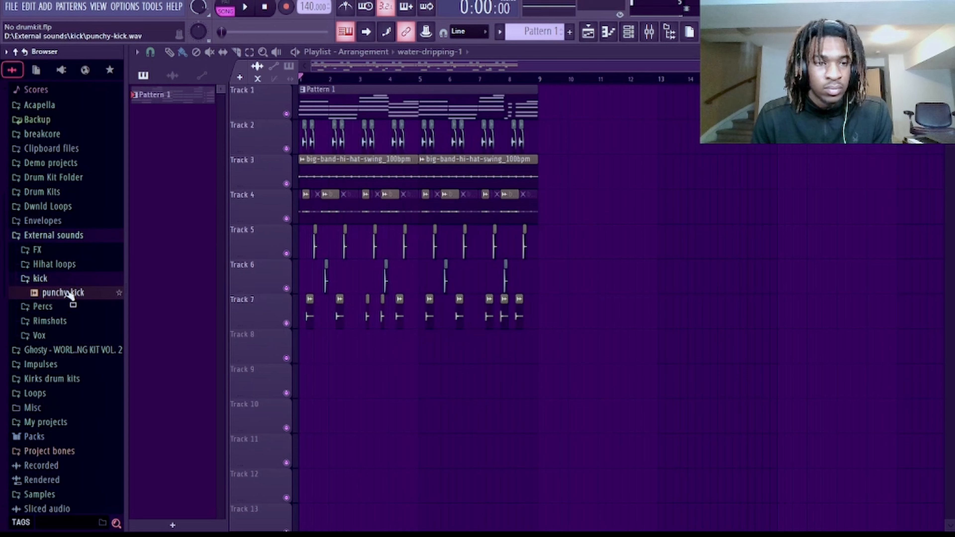
pyautogui.click(69, 293)
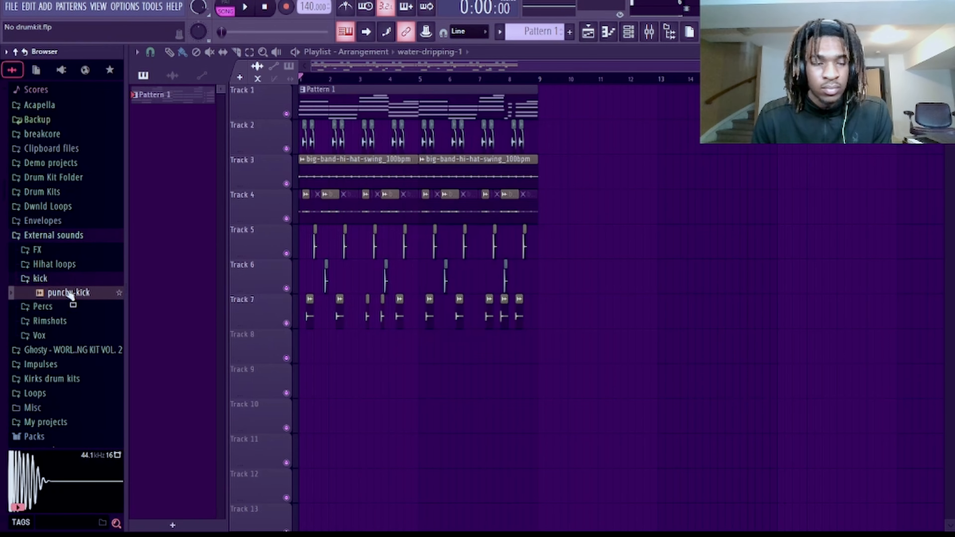
pyautogui.moveTo(306, 350); pyautogui.dragTo(309, 341)
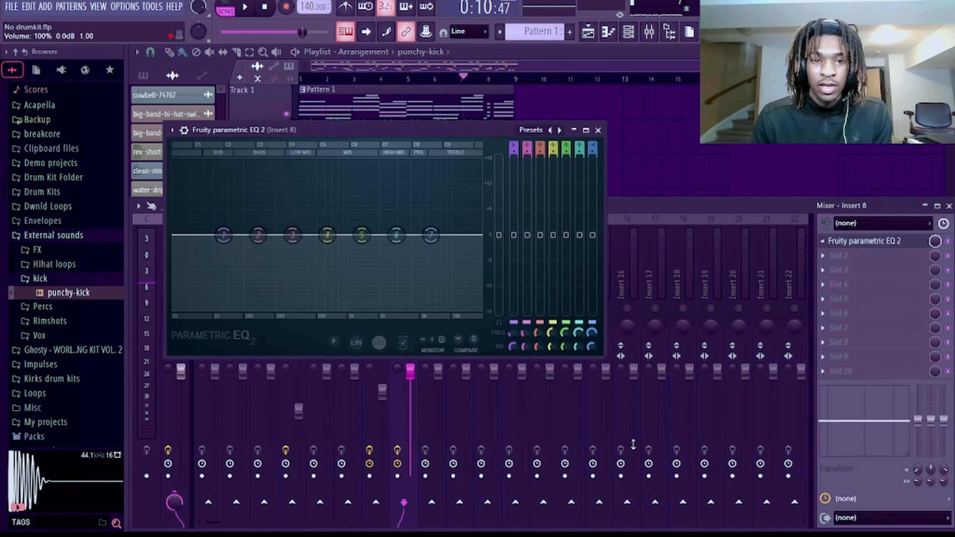
# Low-pass the kick at about 758 Hz with EQ band 7 and slightly boost its lows with band 1 while checking playback
pyautogui.moveTo(474, 235); pyautogui.dragTo(335, 235)
pyautogui.press('space')
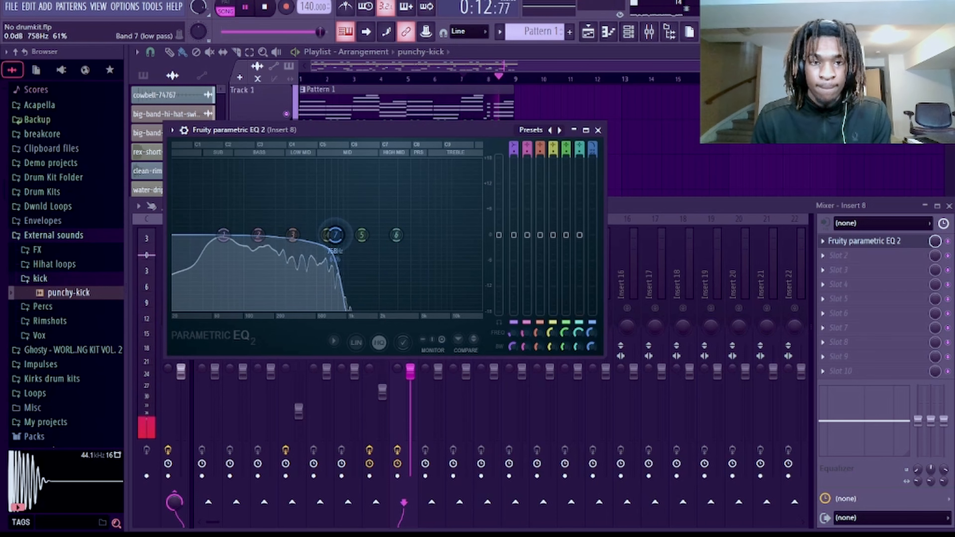
pyautogui.press('space')
pyautogui.press('space')
pyautogui.moveTo(224, 235); pyautogui.dragTo(244, 227)
pyautogui.press('space')
pyautogui.press('space')
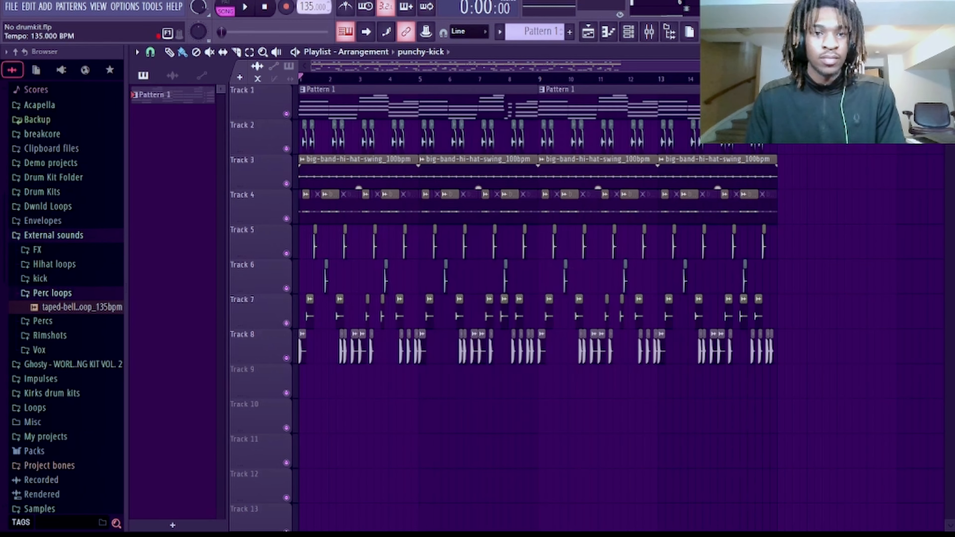
# Place the taped-bells percussion loop from the Perc loops folder at the start of Track 9 and play the arrangement to check it
pyautogui.moveTo(72, 307); pyautogui.dragTo(346, 378)
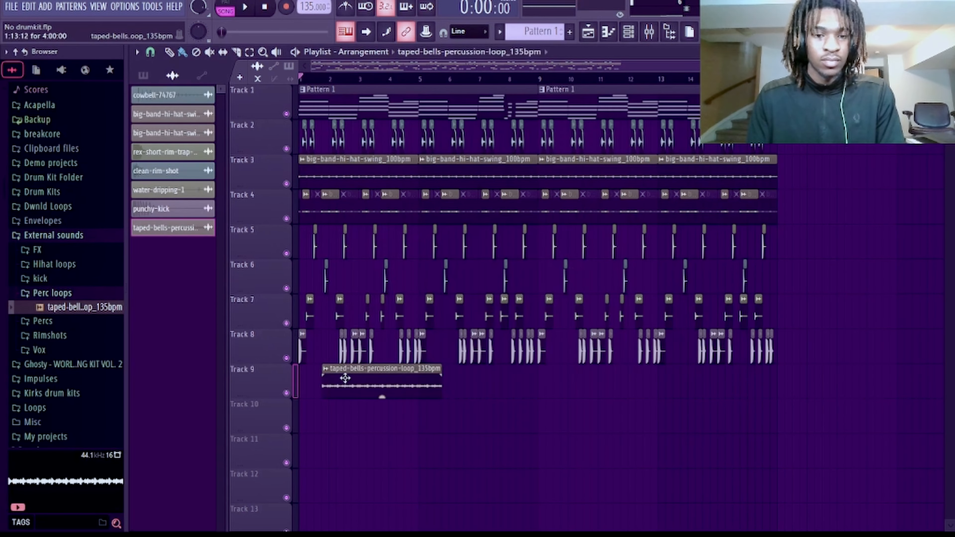
pyautogui.press('space')
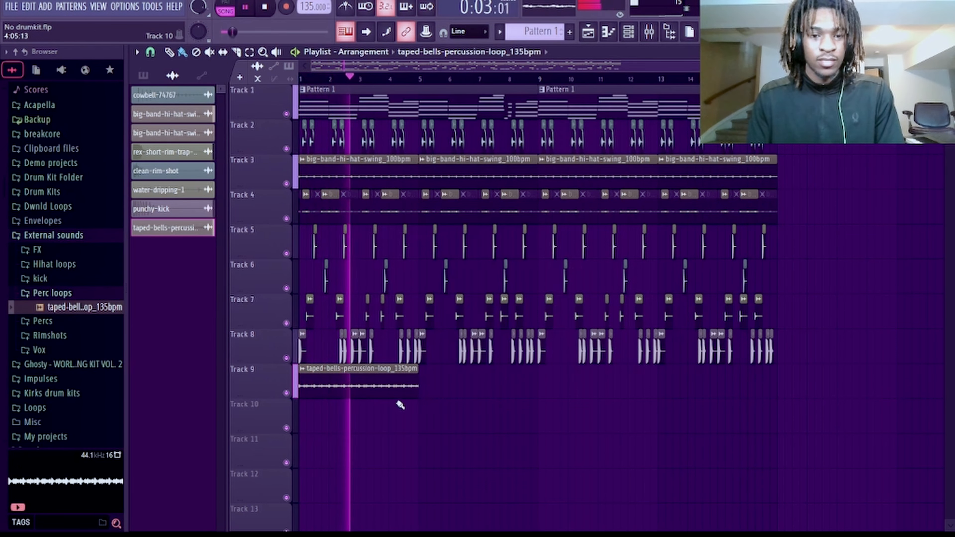
pyautogui.scroll(3, 423, 402)
pyautogui.scroll(5, 428, 400)
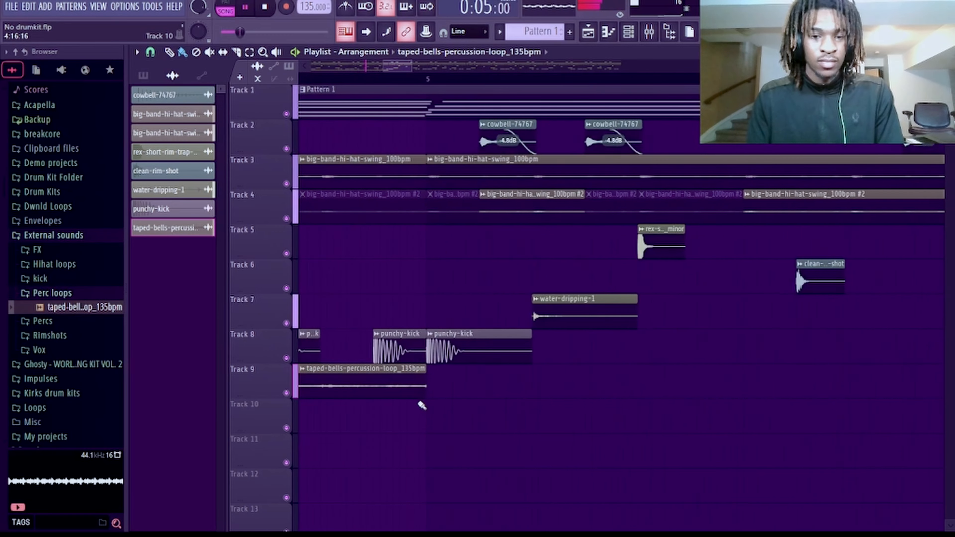
pyautogui.moveTo(438, 397); pyautogui.dragTo(369, 411)
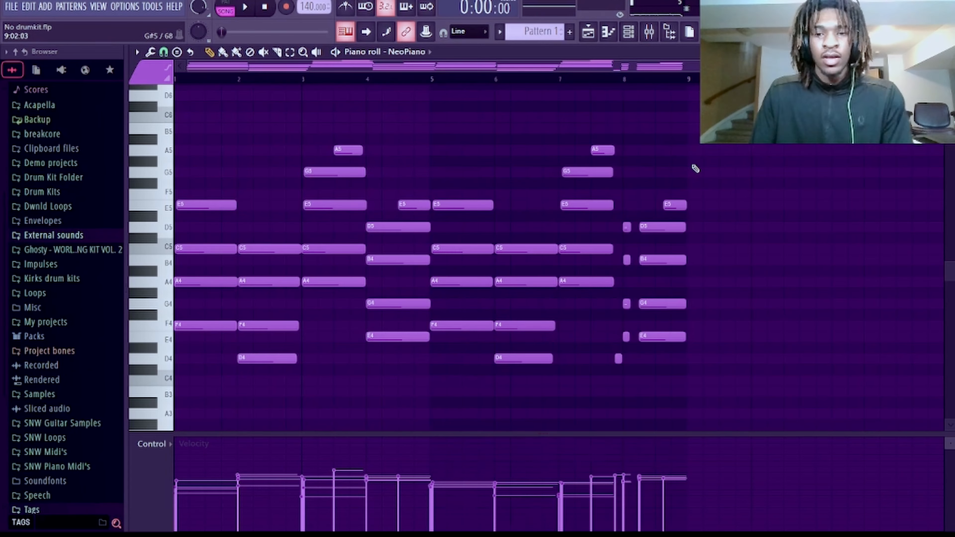
# Duplicate the eight-bar NeoPiano melody into bars 9 to 16 of the piano roll
pyautogui.hotkey('ctrl', 'b')
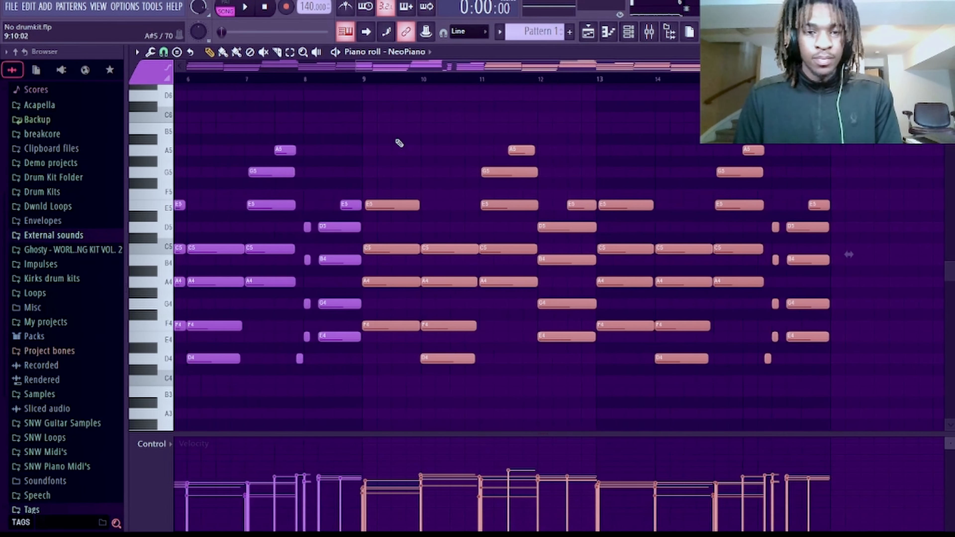
pyautogui.scroll(-2, 412, 140)
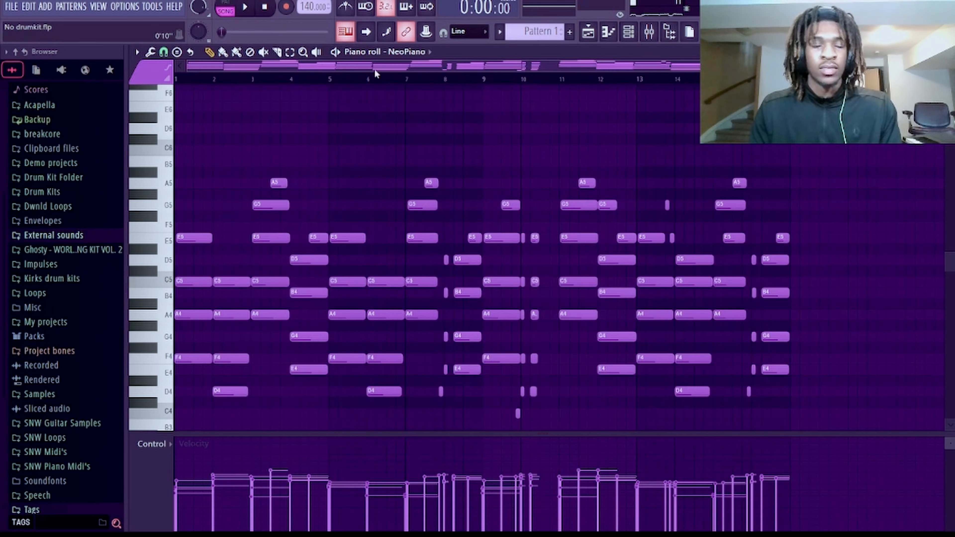
# Add Ample Bass P Lite II to the channel rack, close its plugin window and start playback
pyautogui.click(629, 33)
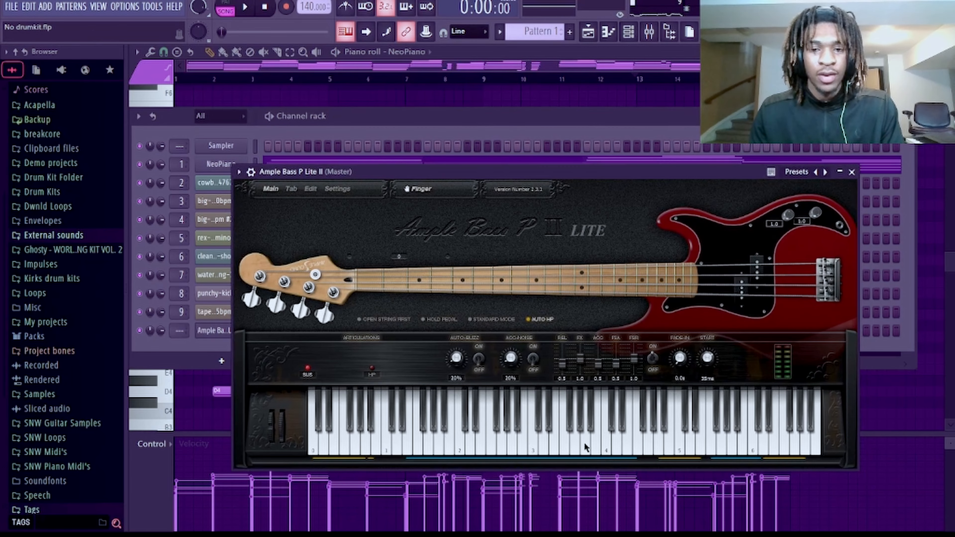
pyautogui.click(852, 172)
pyautogui.press('space')
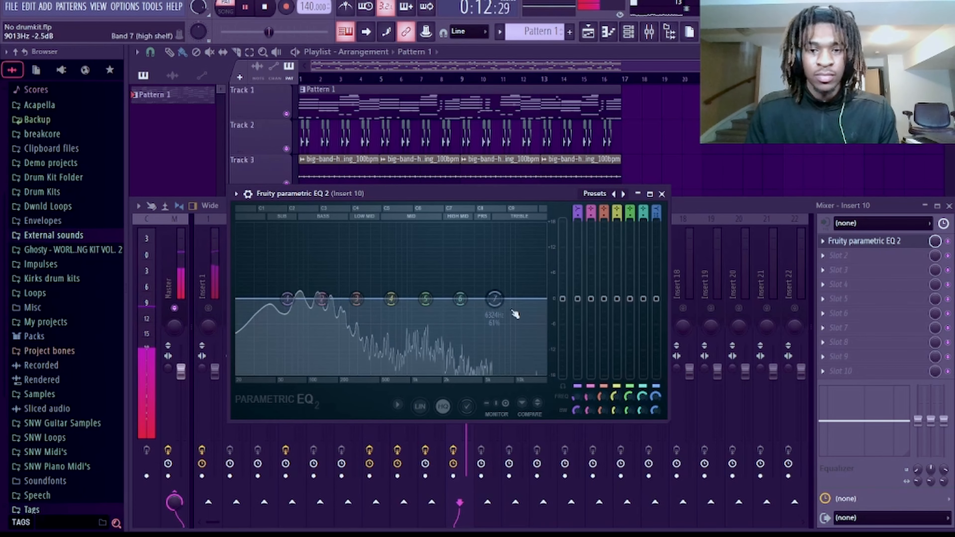
# Change band 7 of the Insert 10 EQ to a low-pass filter and lower its cutoff into the mid range
pyautogui.rightClick(524, 332)
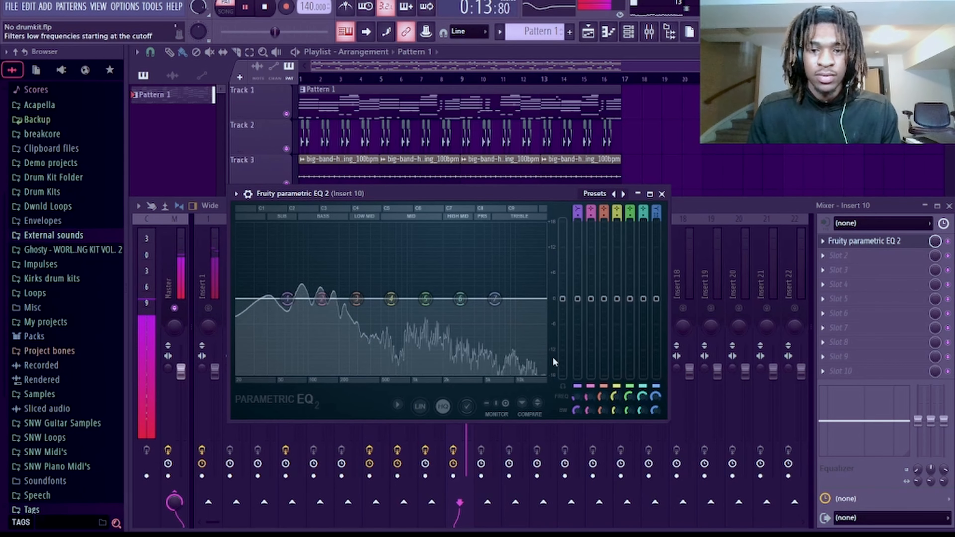
pyautogui.click(556, 343)
pyautogui.moveTo(495, 299); pyautogui.dragTo(422, 299)
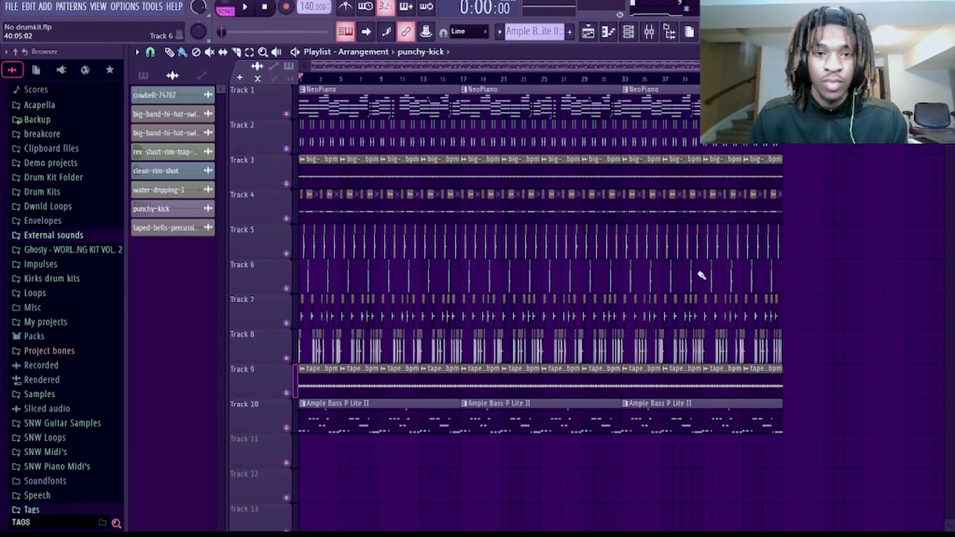
# Delete the clips on Tracks 2 to 10 in bars 1 to 16, leaving only the NeoPiano melody, and start playback
pyautogui.rightClick(321, 434)
pyautogui.moveTo(302, 428); pyautogui.dragTo(455, 143)
pyautogui.press('Delete')
pyautogui.press('space')
pyautogui.scroll(7, 456, 324)
pyautogui.rightClick(575, 346)
pyautogui.scroll(-7, 494, 301)
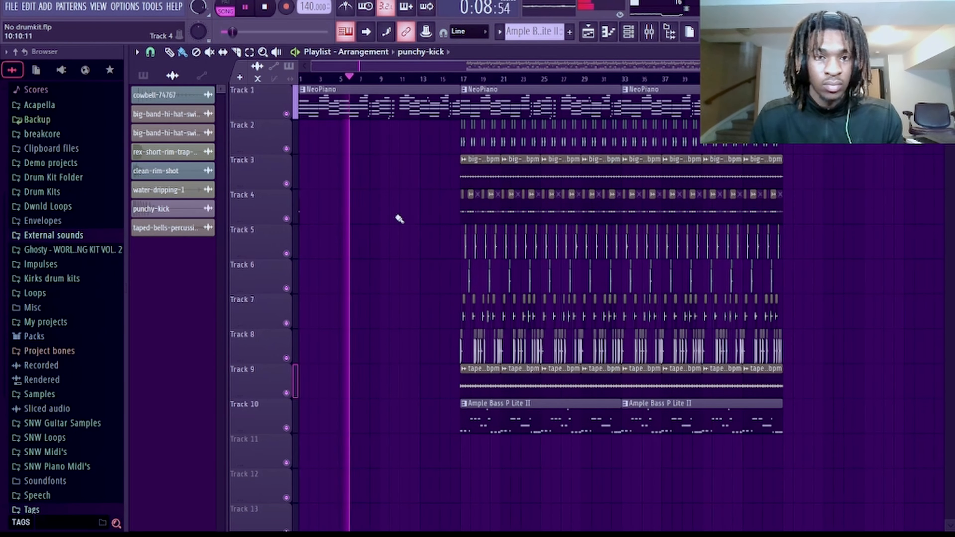
# Place the Ample Bass P Lite II pattern on Track 10 at bar 9
pyautogui.click(143, 75)
pyautogui.click(383, 419)
pyautogui.scroll(7, 354, 428)
pyautogui.scroll(-7, 354, 428)
# Place big-band-hi-hat-swing_100bpm clips on Track 3 at bars 9 and 13
pyautogui.click(482, 159)
pyautogui.scroll(4, 405, 179)
pyautogui.click(603, 158)
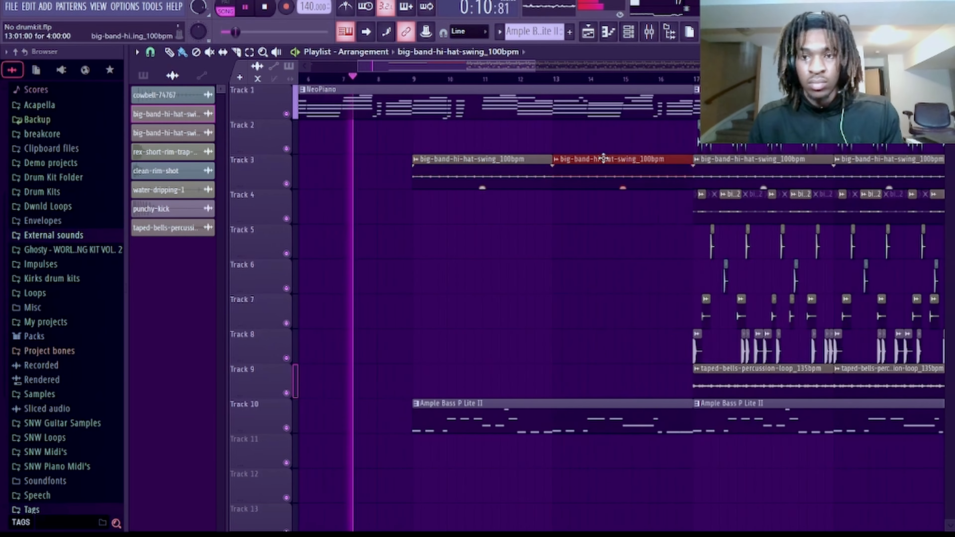
# Copy the Track 2 cowbell hits from the section starting at bar 17 into bars 9 to 16 and check playback
pyautogui.scroll(-2, 603, 157)
pyautogui.moveTo(568, 126); pyautogui.dragTo(703, 150)
pyautogui.scroll(4, 696, 141)
pyautogui.scroll(-4, 693, 140)
pyautogui.moveTo(598, 143); pyautogui.dragTo(458, 142)
pyautogui.scroll(4, 457, 142)
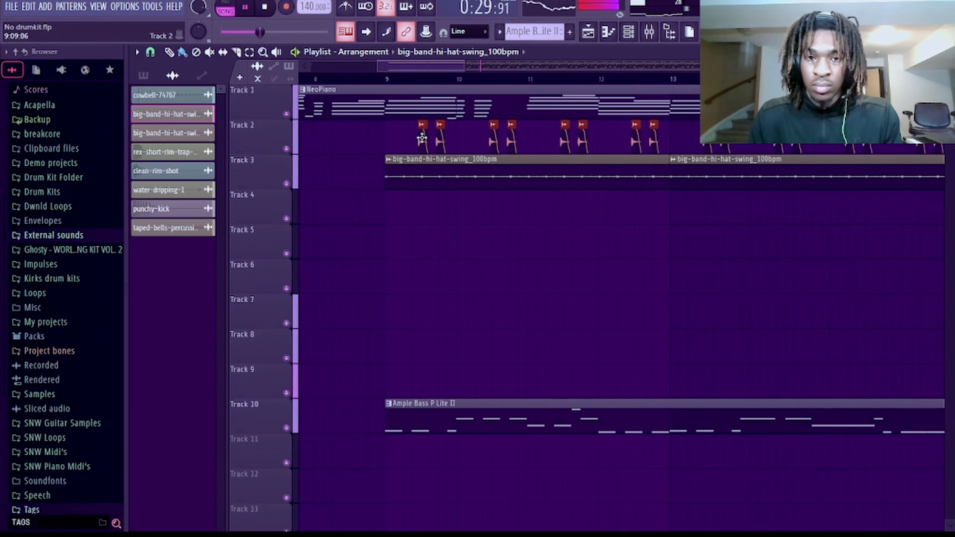
pyautogui.scroll(4, 387, 141)
pyautogui.press('space')
pyautogui.press('space')
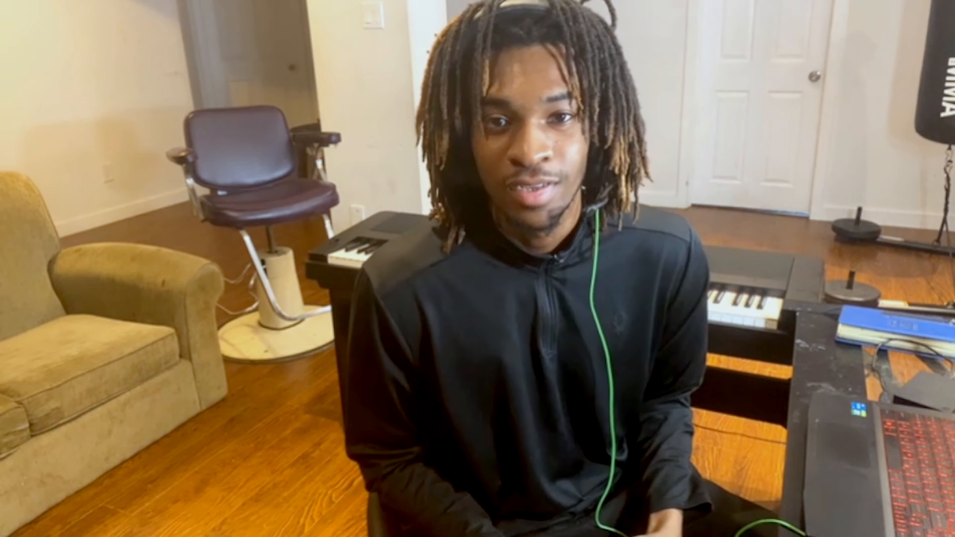